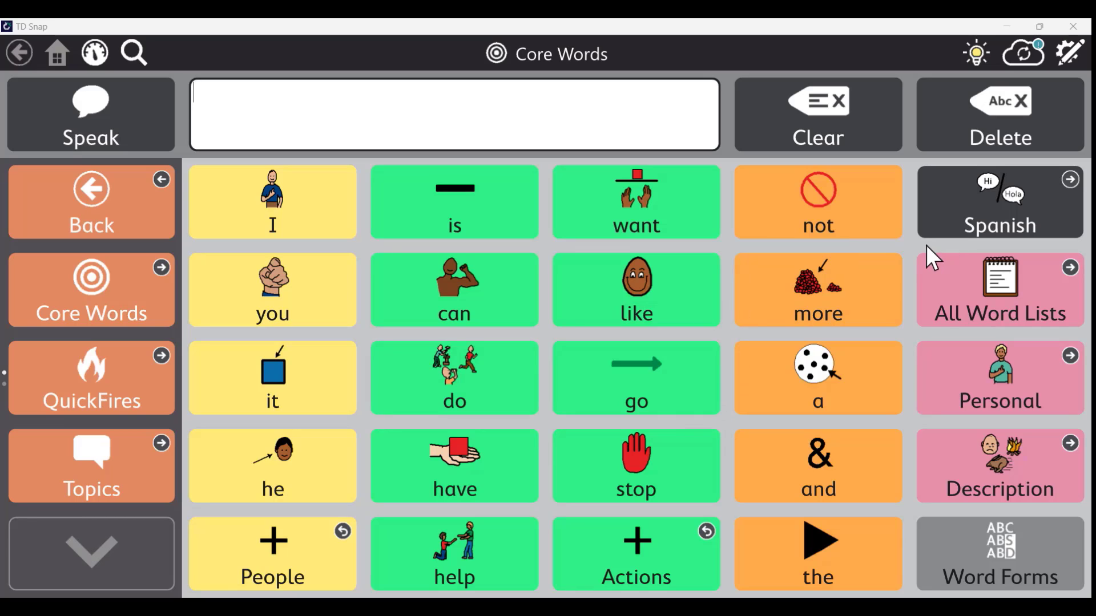
# Switch the board to Spanish and back to English, twice
pyautogui.click(990, 206)
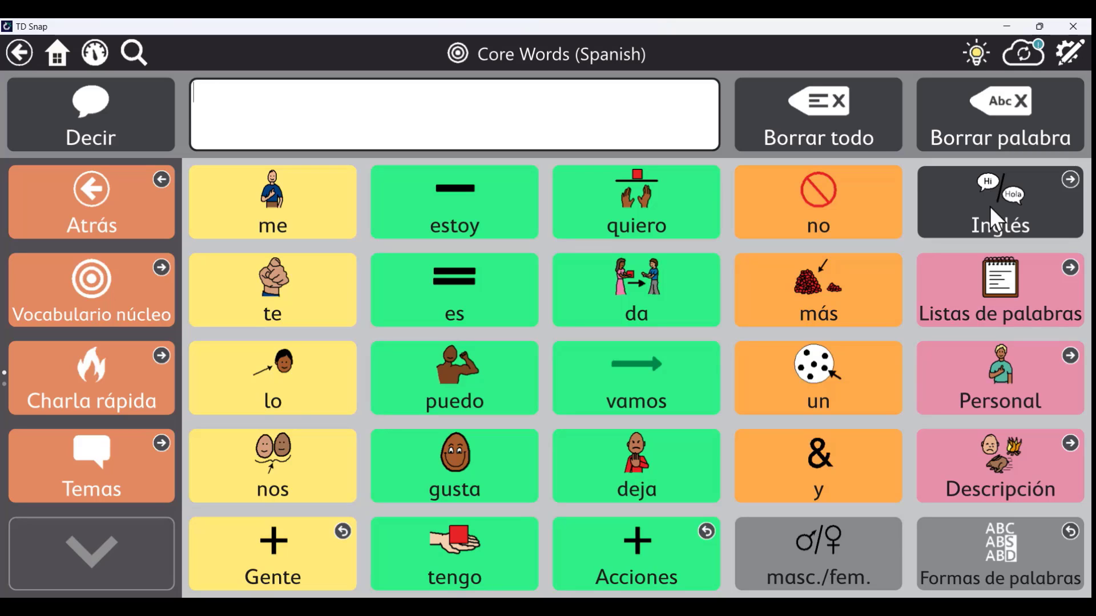
pyautogui.click(990, 206)
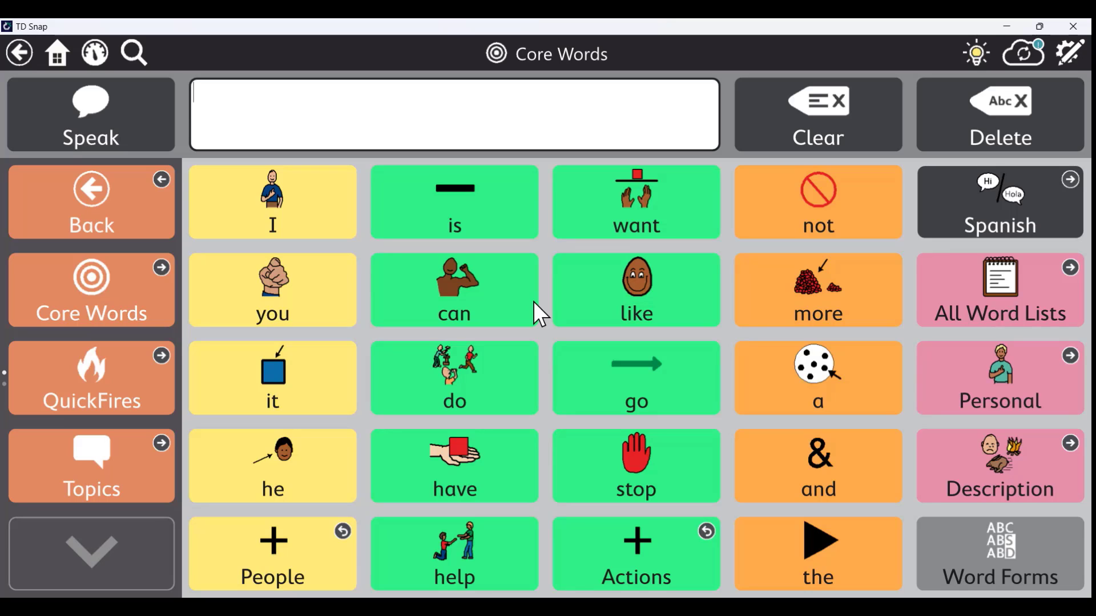
pyautogui.click(997, 195)
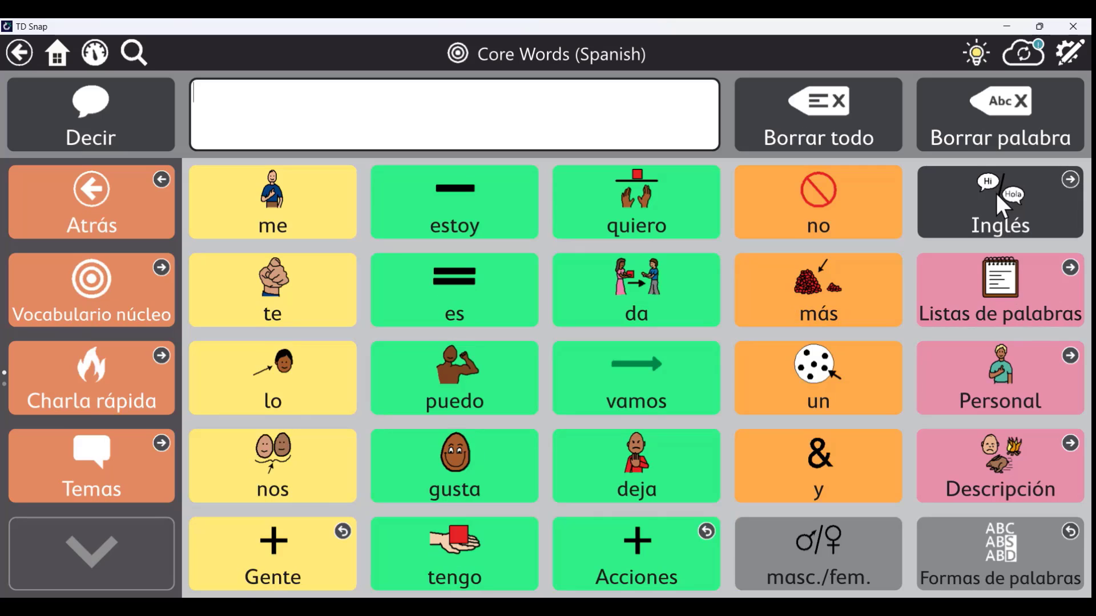
pyautogui.click(997, 196)
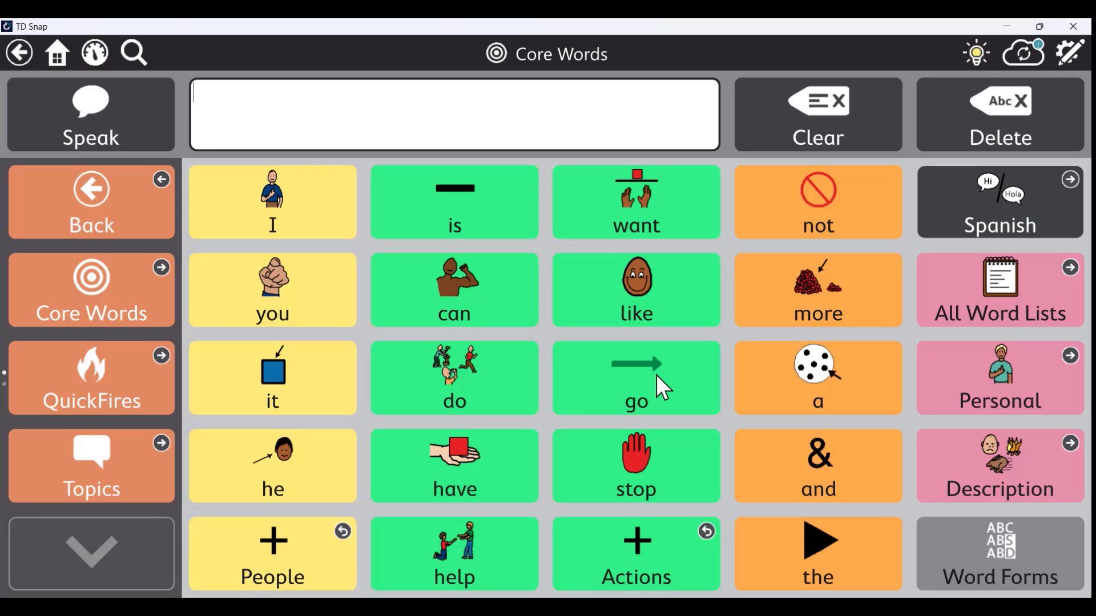
# Compose the message 'you are liking', then clear it
pyautogui.click(313, 297)
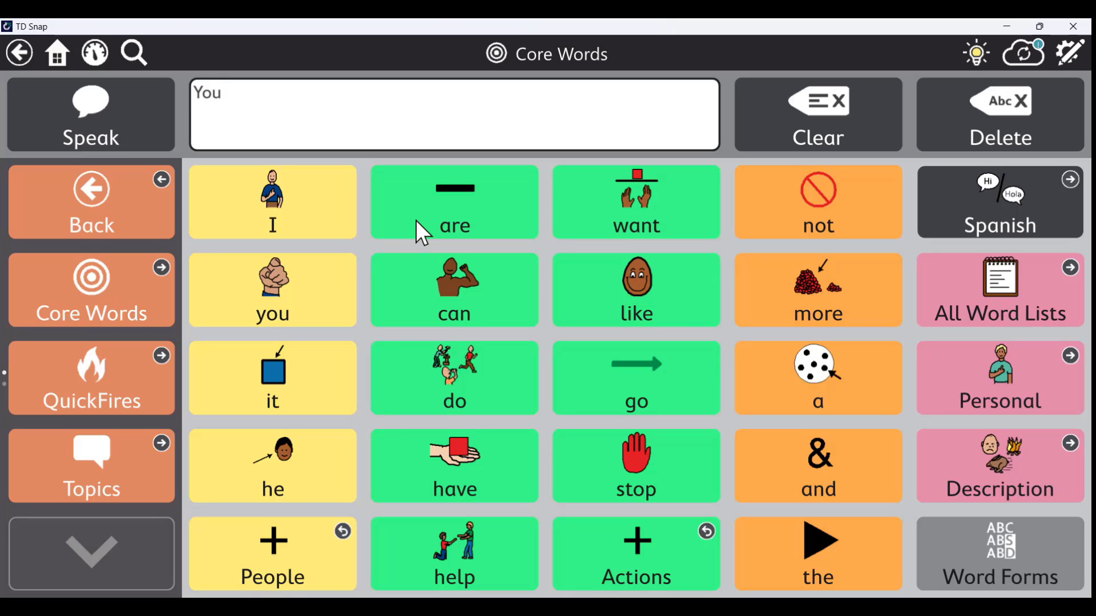
pyautogui.click(415, 221)
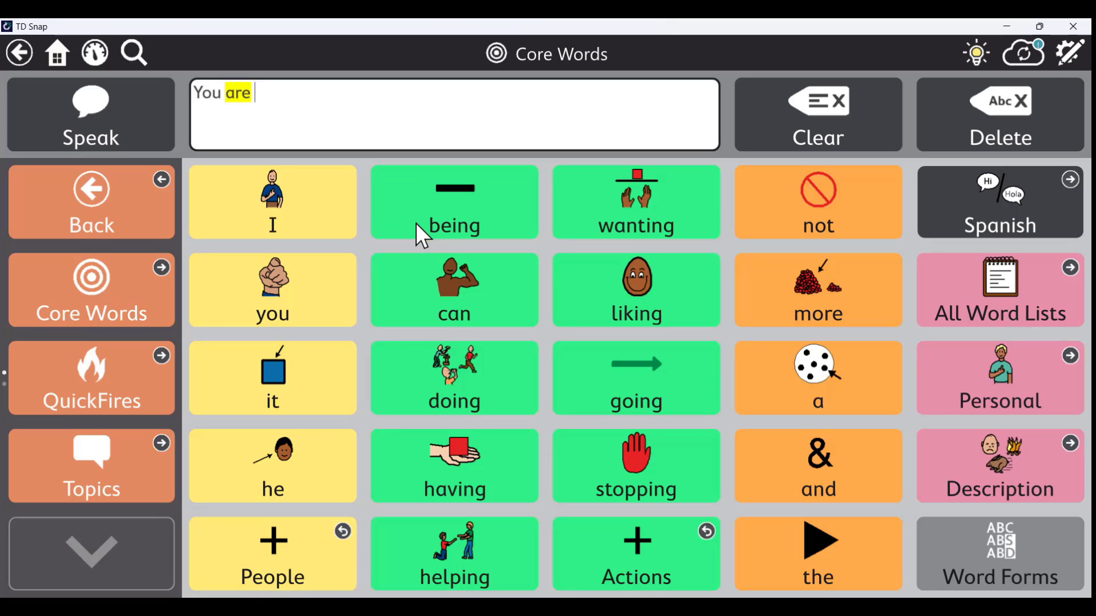
pyautogui.click(604, 295)
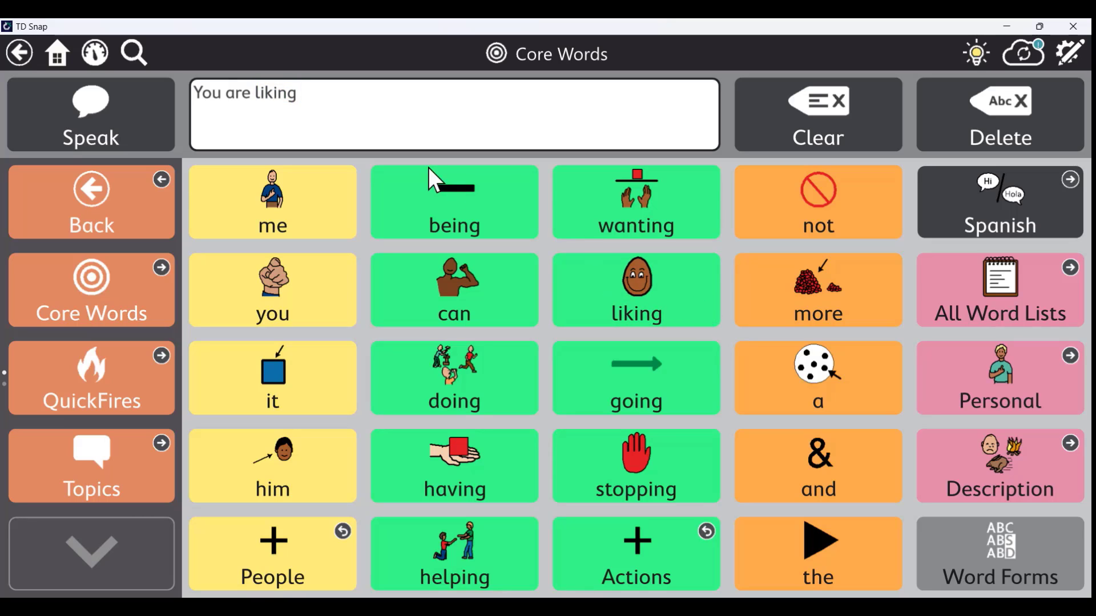
pyautogui.click(764, 117)
# Compose the message 'I am stopping', then clear it
pyautogui.click(265, 226)
pyautogui.click(508, 214)
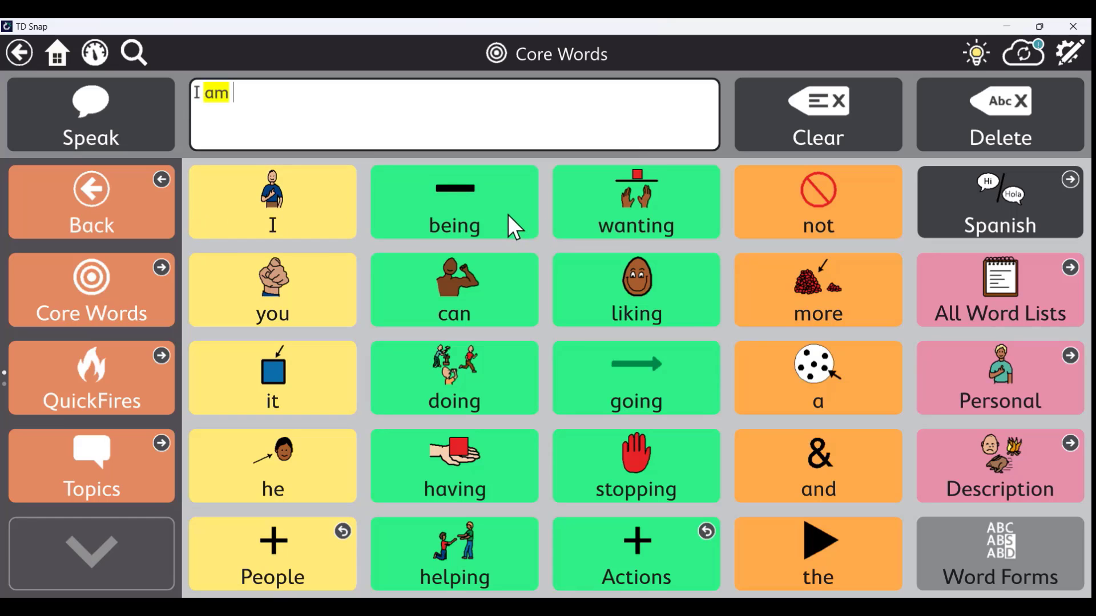
pyautogui.click(621, 453)
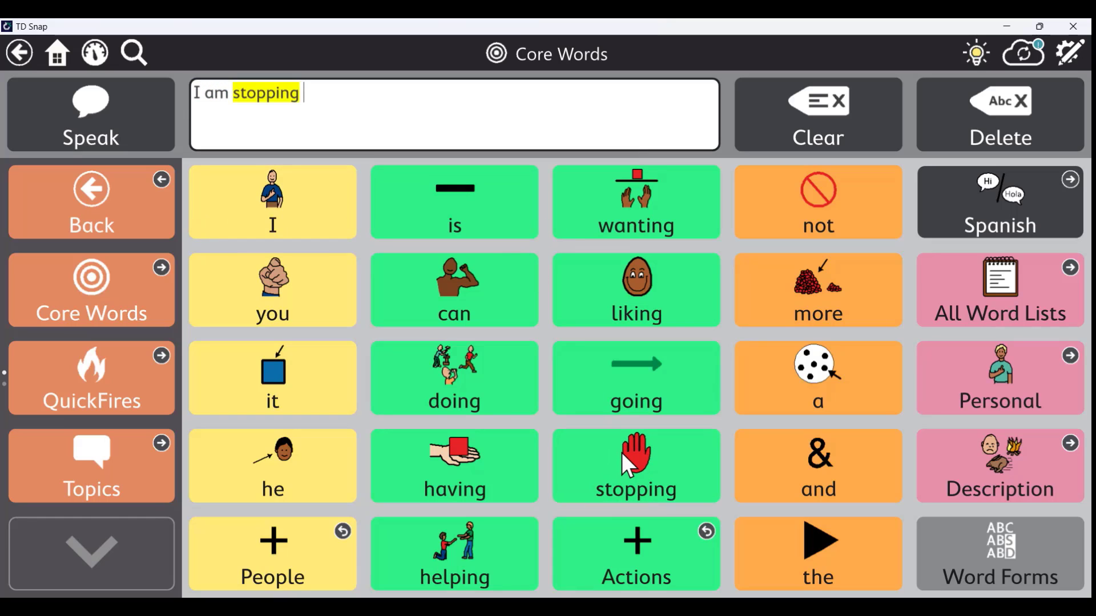
pyautogui.click(822, 114)
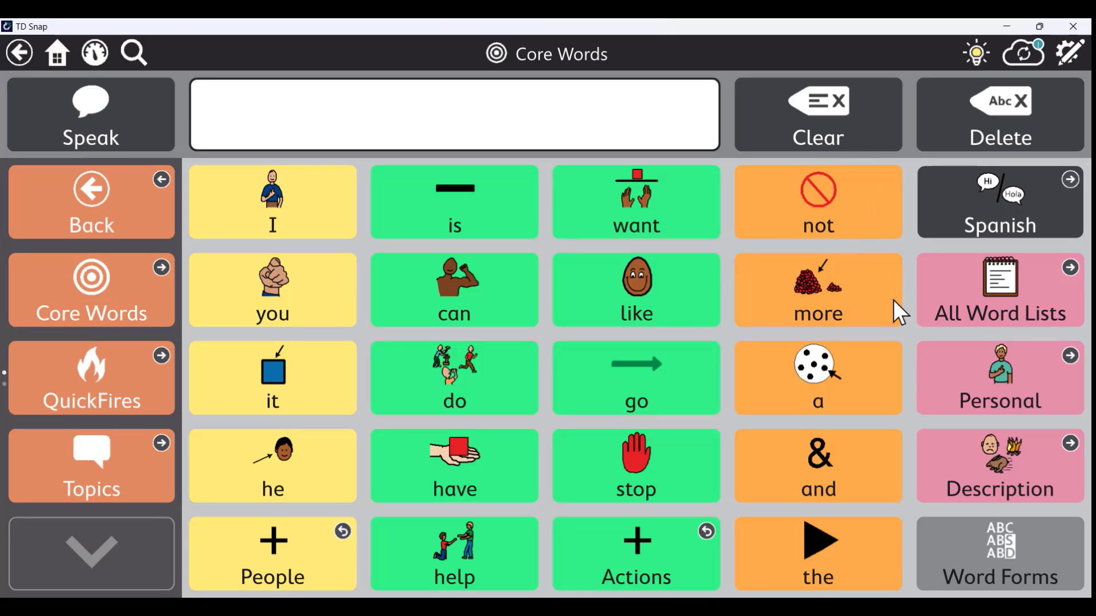
# Browse the Personal list, QuickFires and empty My Phrases, then return to Core Words
pyautogui.click(981, 368)
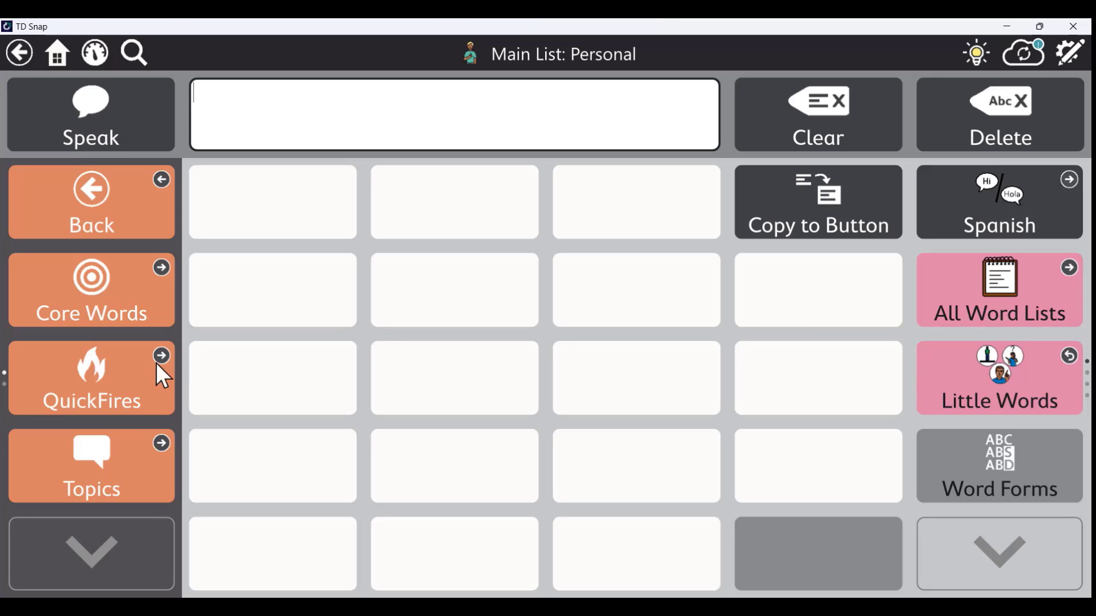
pyautogui.click(95, 380)
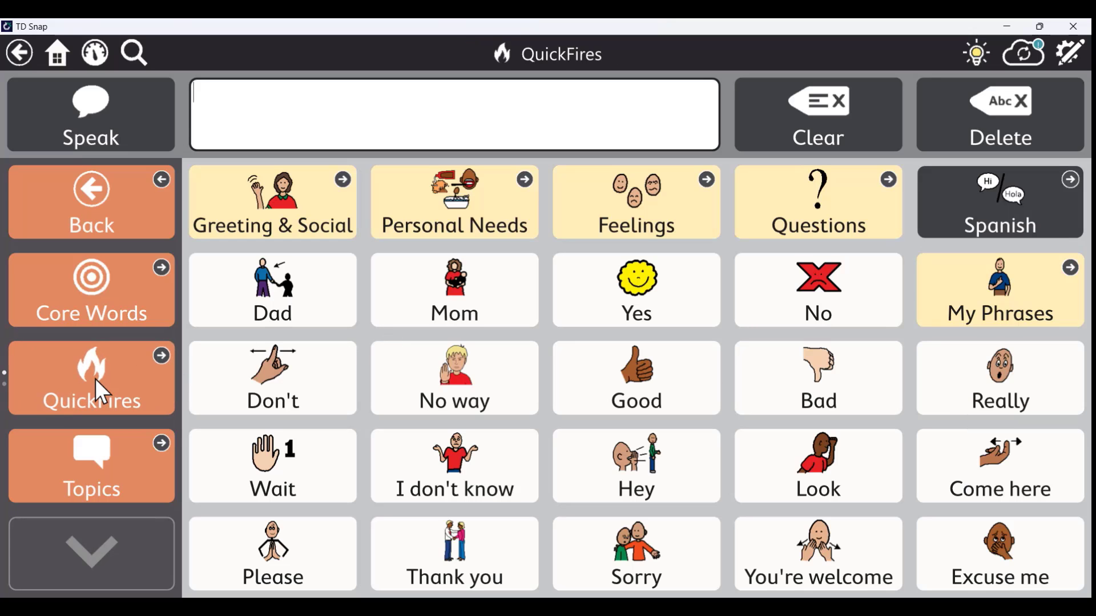
pyautogui.click(970, 294)
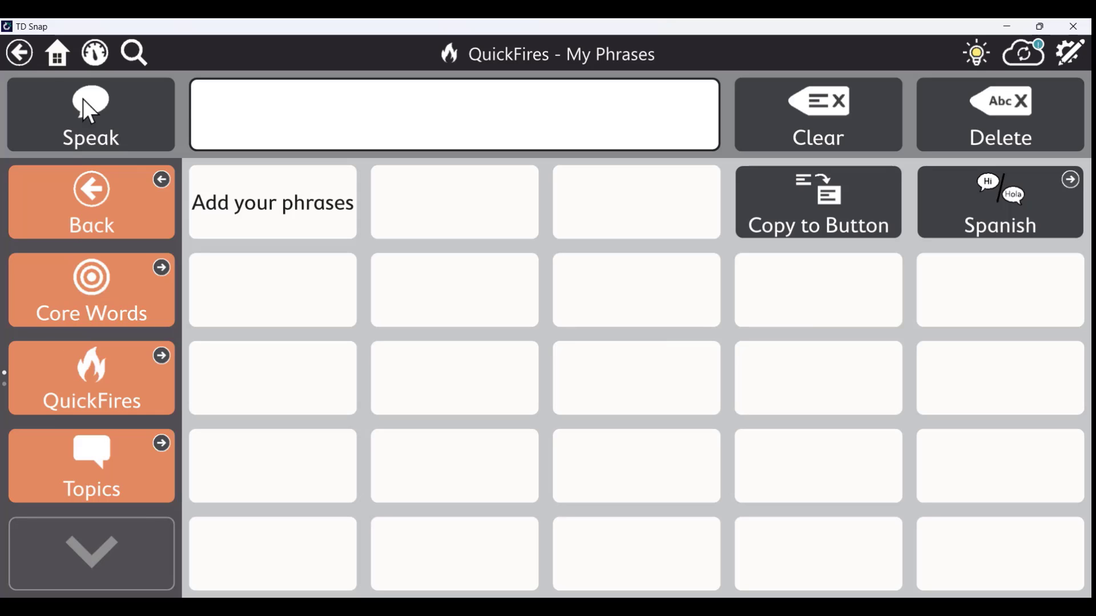
pyautogui.click(63, 51)
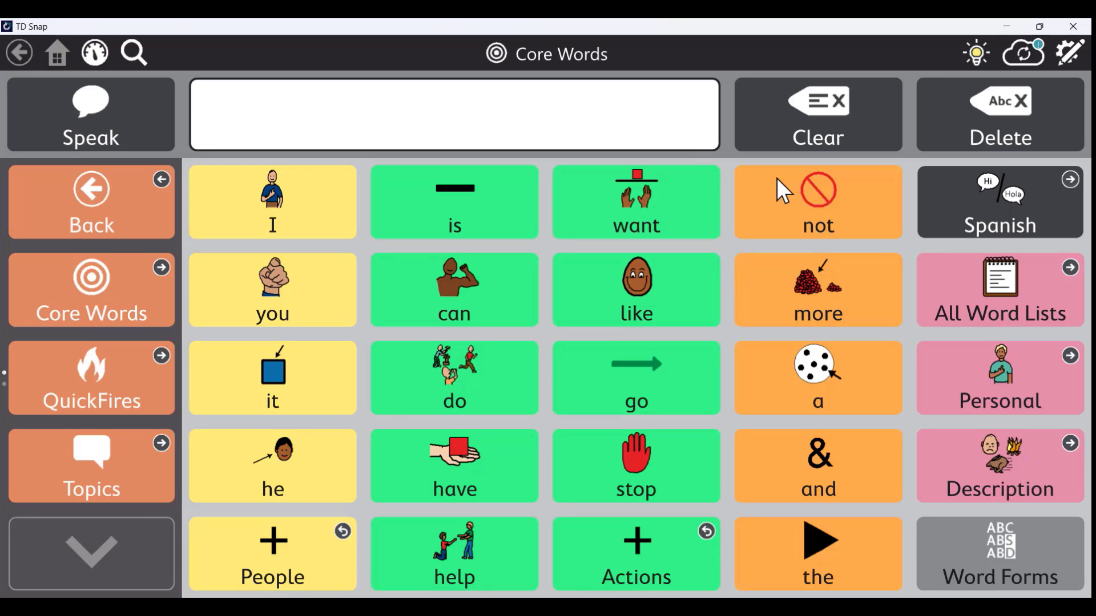
# Browse the Food & Drink word list, return to Core Words and add 'go'
pyautogui.click(1012, 300)
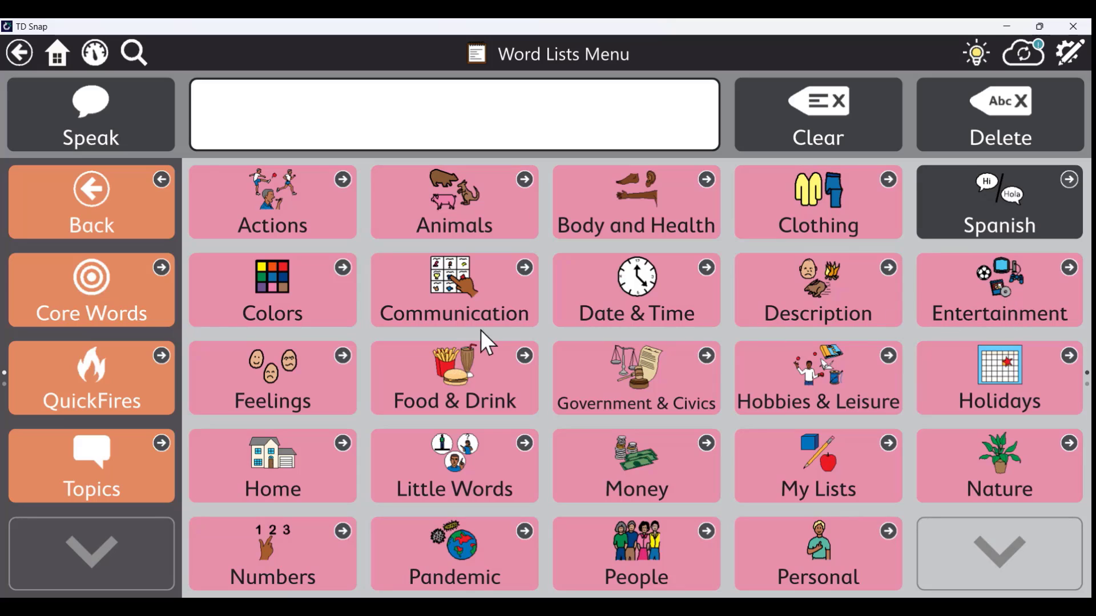
pyautogui.click(481, 388)
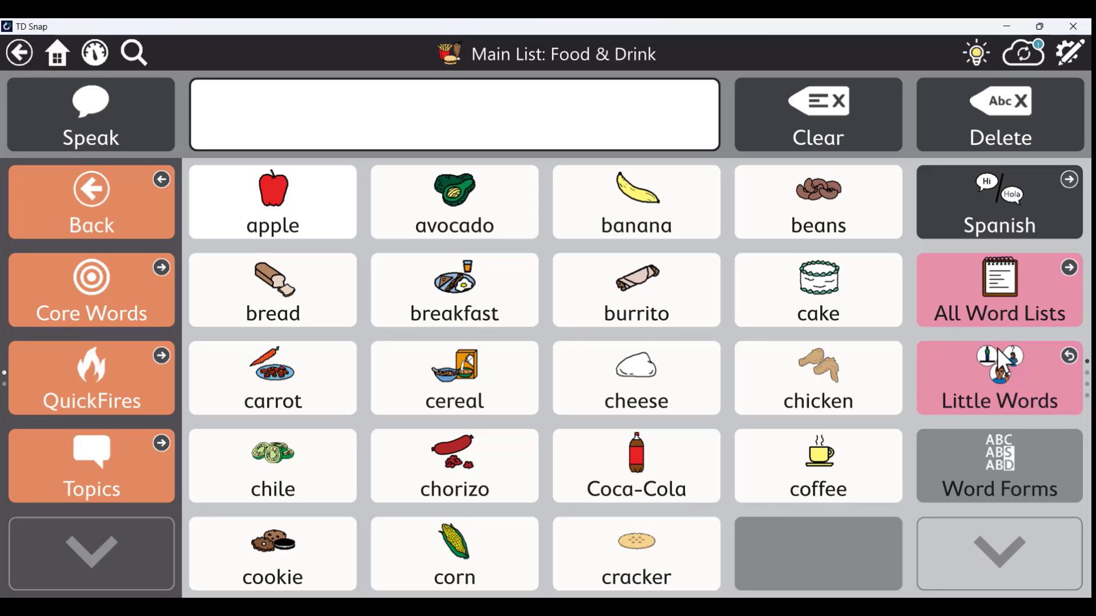
pyautogui.click(22, 292)
pyautogui.click(639, 381)
# Clear the message and glance at the Actions word list before returning to Core Words
pyautogui.click(857, 134)
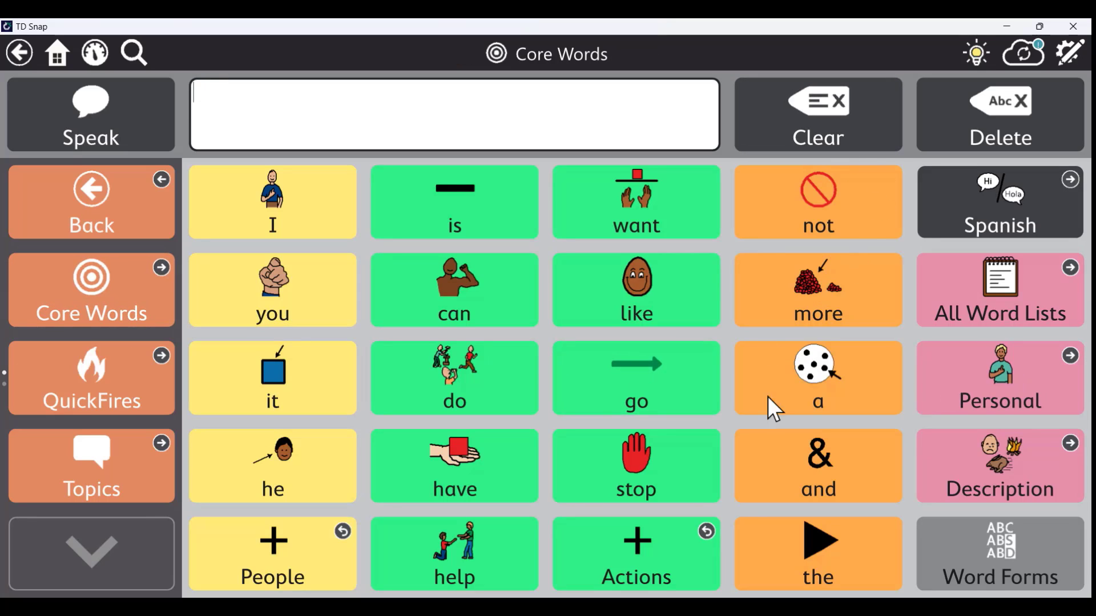
pyautogui.click(664, 555)
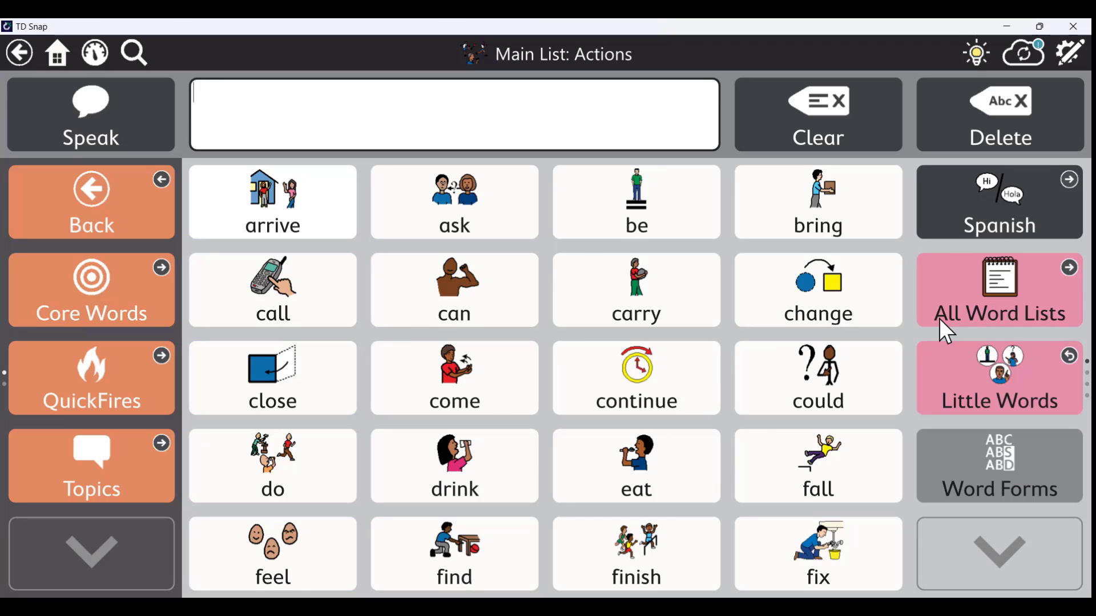
pyautogui.click(127, 289)
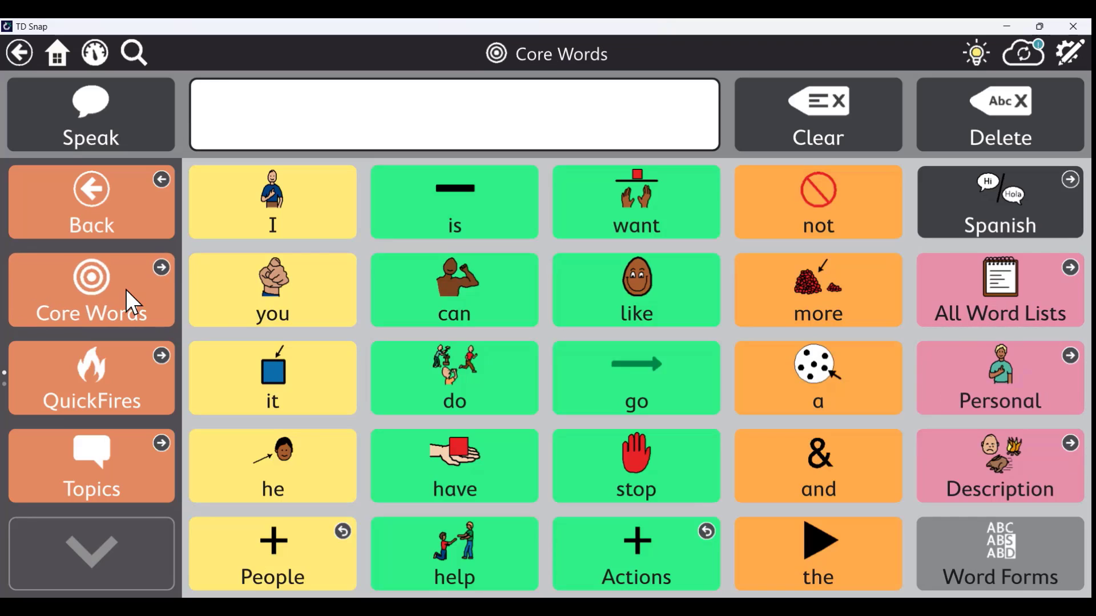
pyautogui.click(1009, 560)
# Build 'Stops' by adding stop and picking its -s word form, then open Description
pyautogui.click(566, 458)
pyautogui.click(1033, 559)
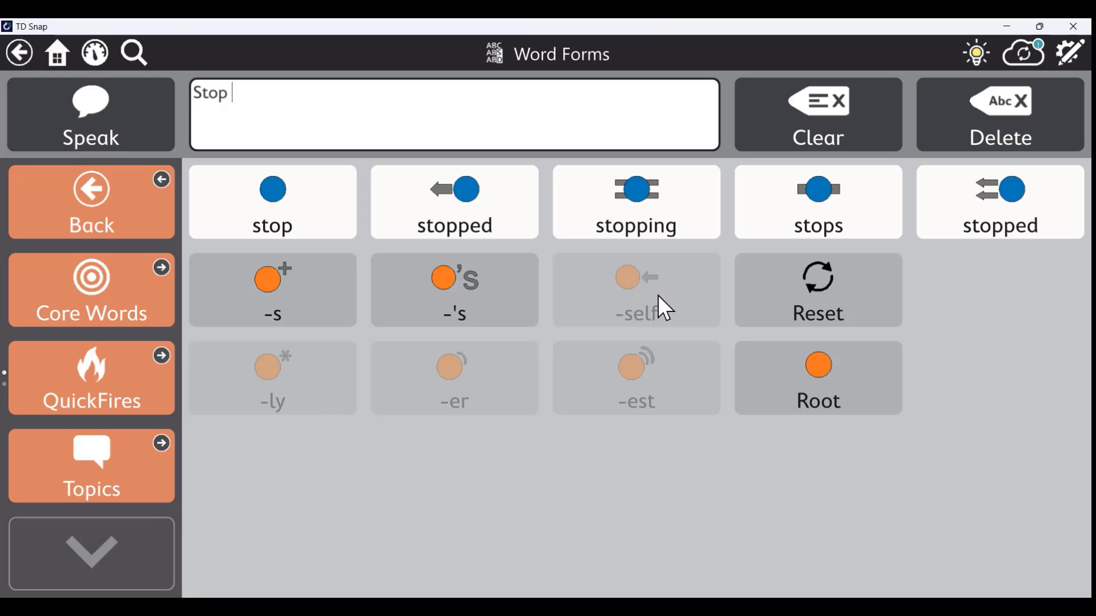
pyautogui.click(296, 297)
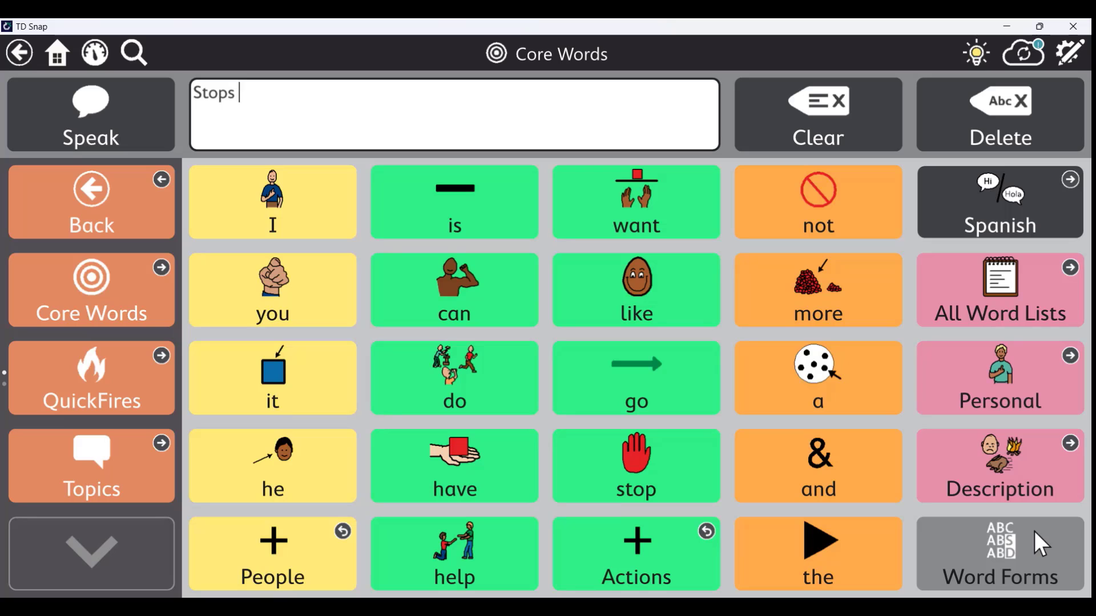
pyautogui.click(1014, 455)
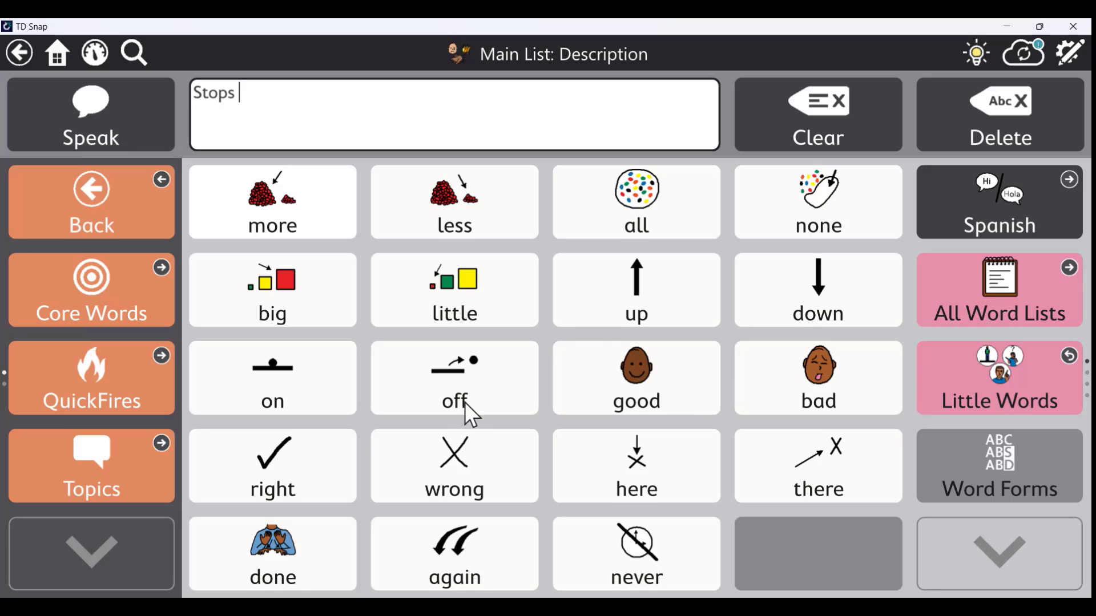
# Look through the QuickFires Feelings phrases, then go home to Core Words
pyautogui.click(152, 380)
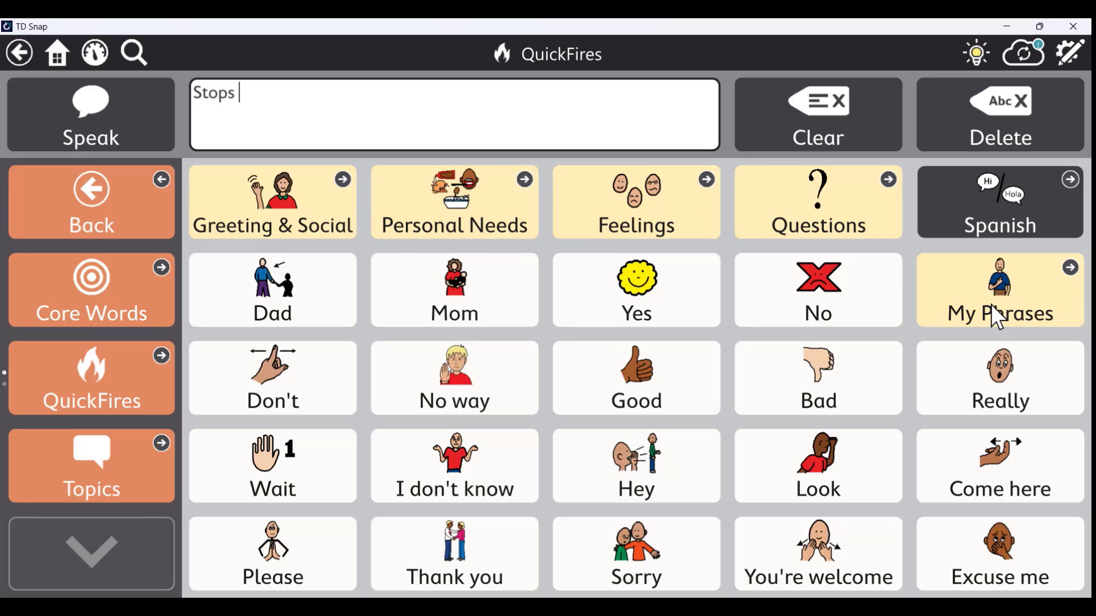
pyautogui.click(691, 209)
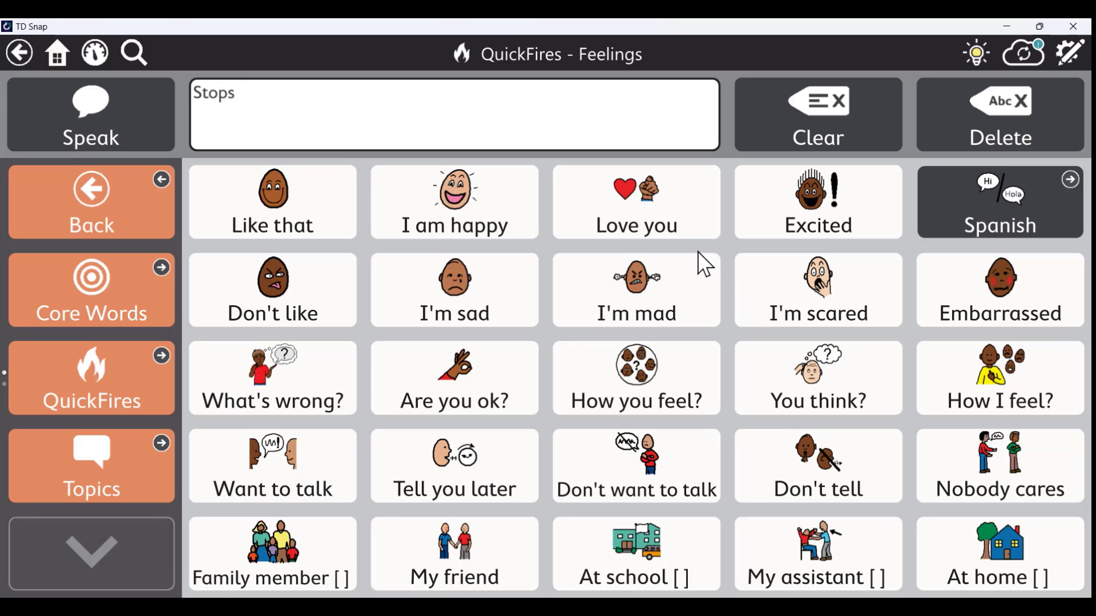
pyautogui.click(58, 53)
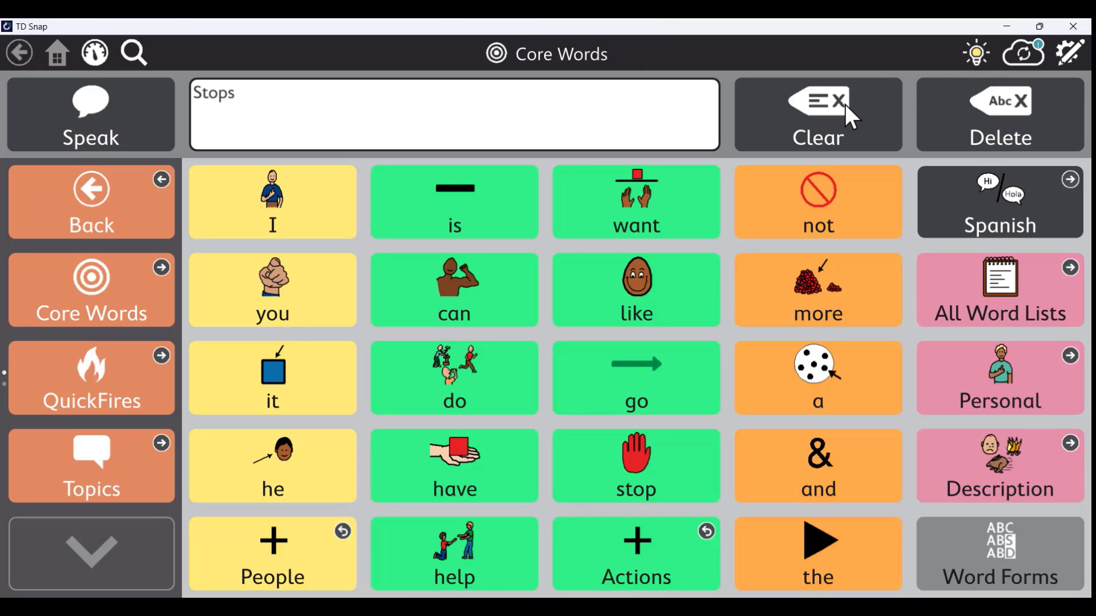
# Unlock edit mode with the passcode, select Word Forms, collapse the edit panel and enable multi-select
pyautogui.click(1070, 52)
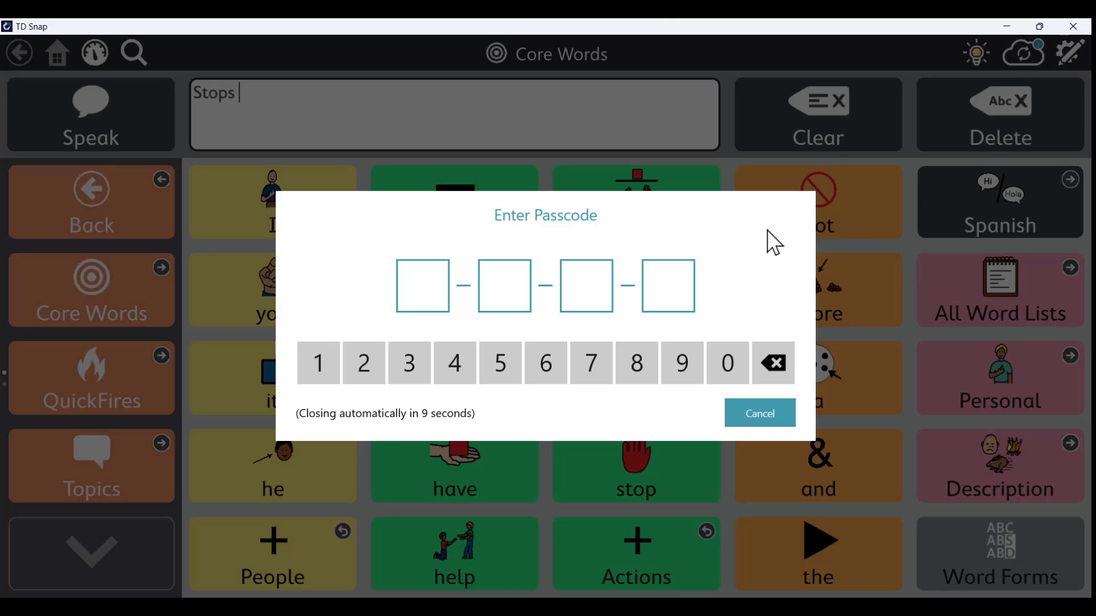
pyautogui.write('1234')
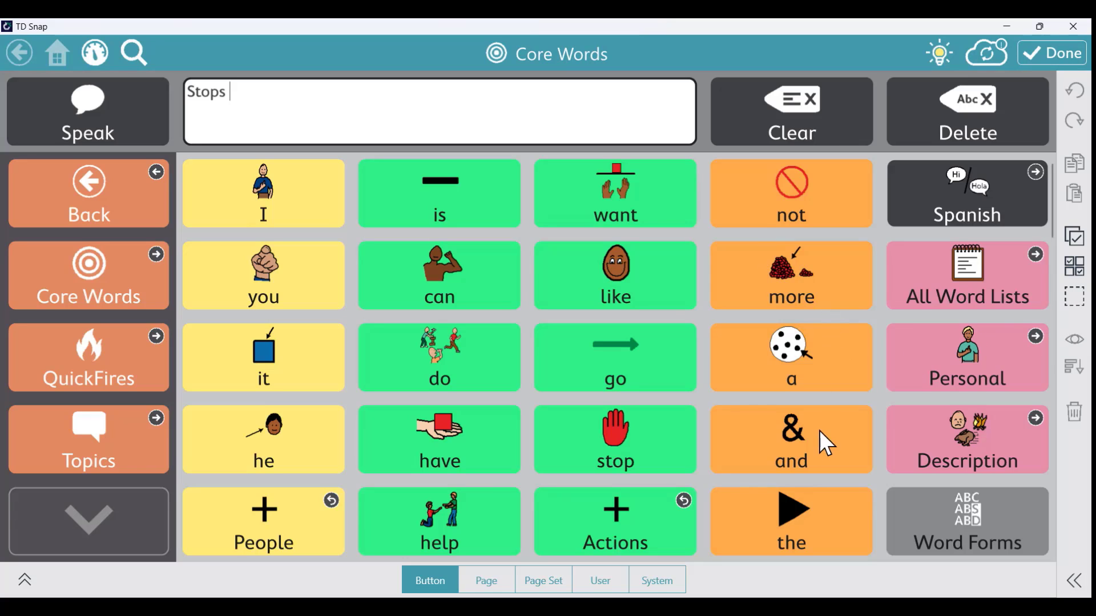
pyautogui.click(952, 519)
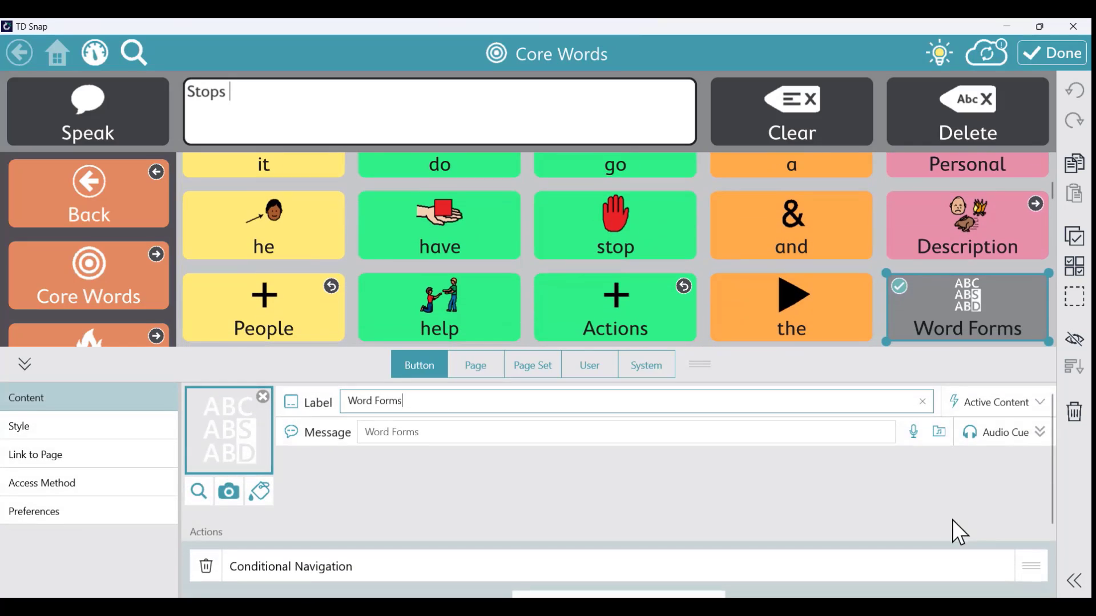
pyautogui.click(24, 365)
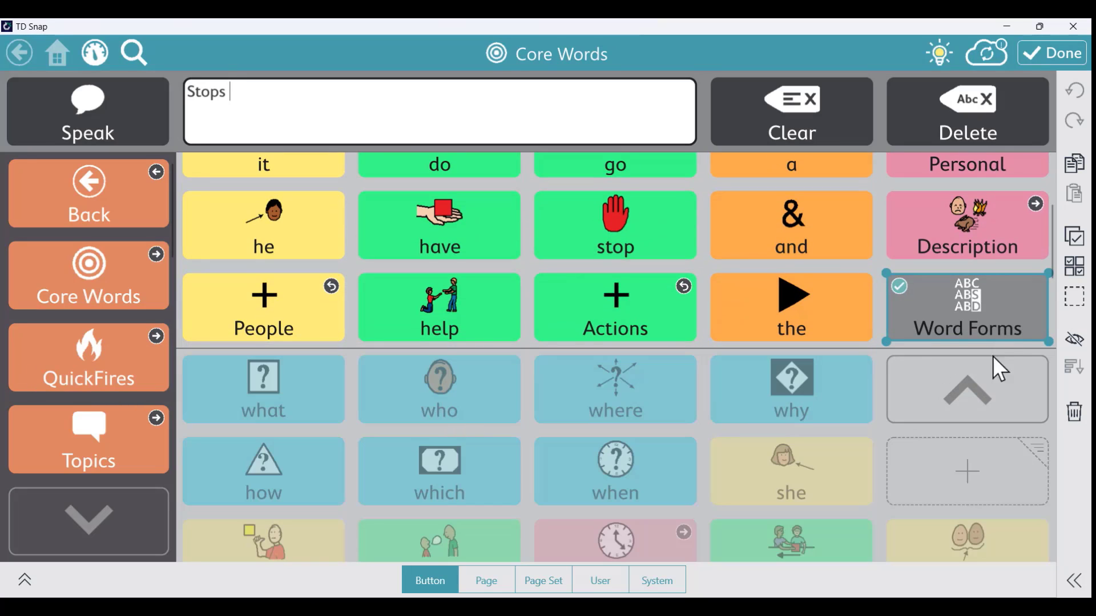
pyautogui.click(1074, 266)
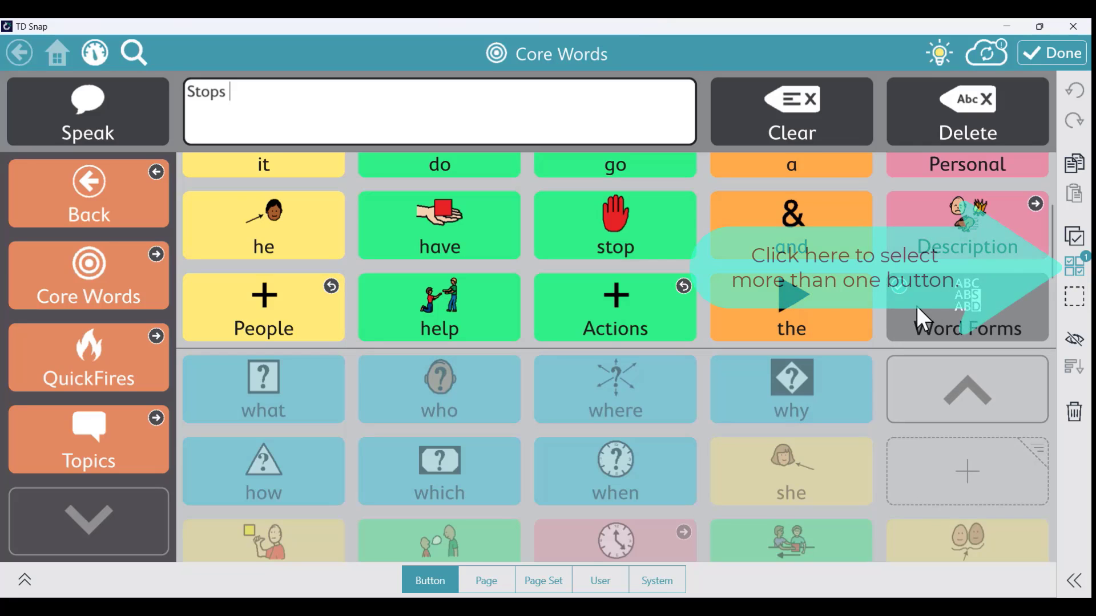
pyautogui.scroll(3, 912, 305)
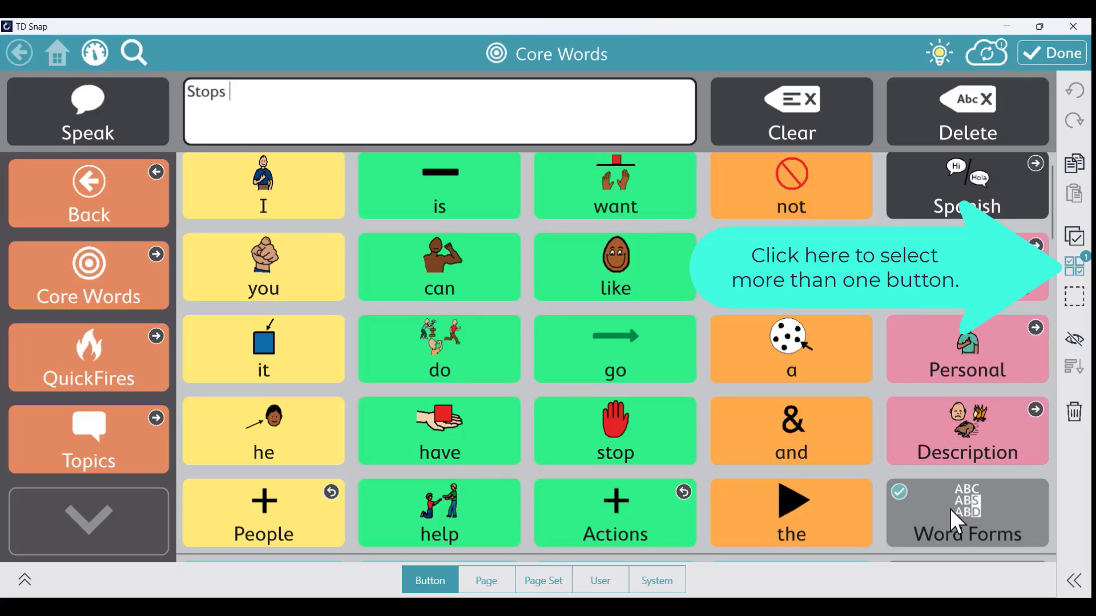
# Hide the a, the, you, it, he and Word Forms buttons, then exit edit mode
pyautogui.click(844, 350)
pyautogui.click(822, 504)
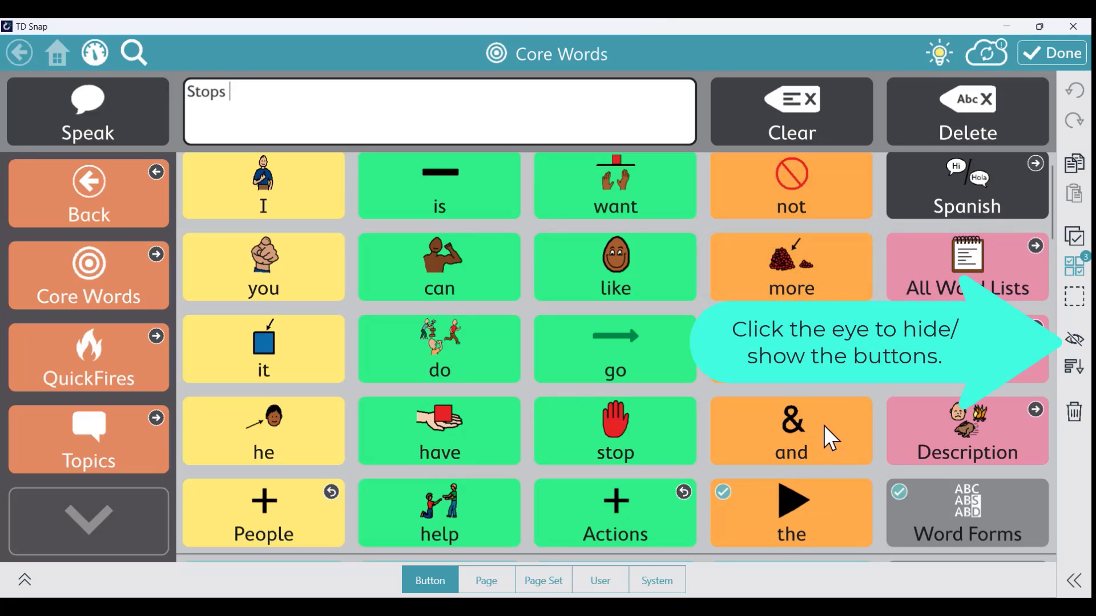
pyautogui.click(1075, 341)
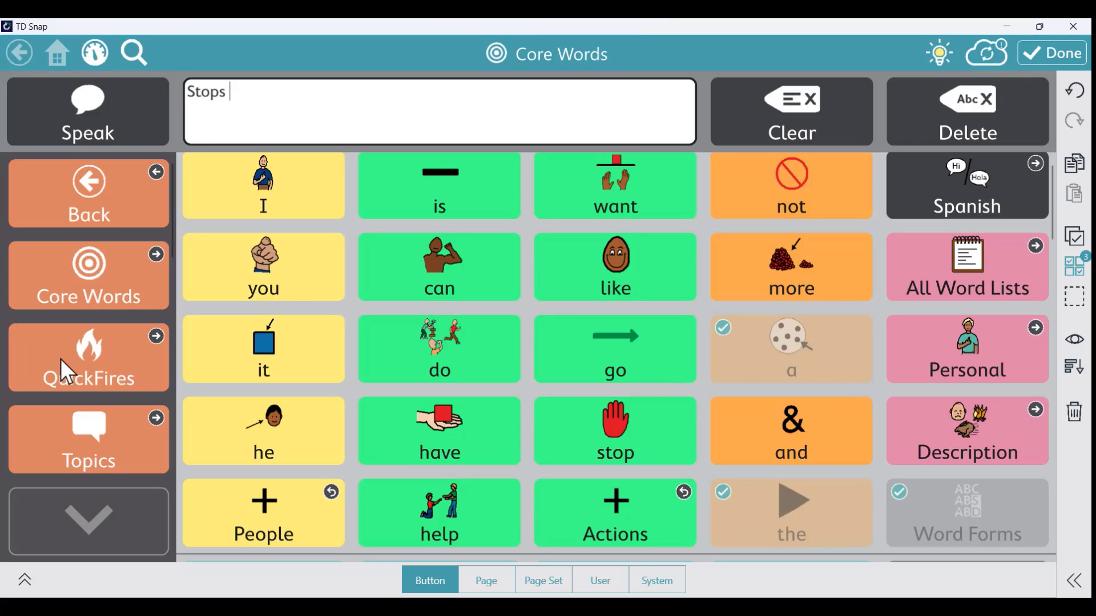
pyautogui.click(323, 293)
pyautogui.click(316, 350)
pyautogui.click(314, 450)
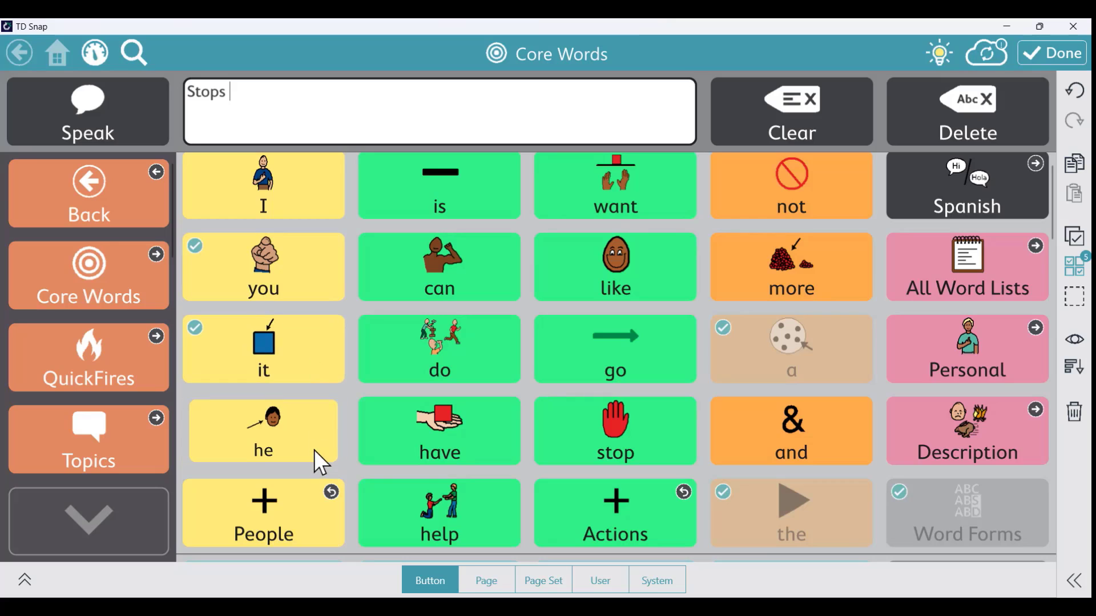
pyautogui.click(1074, 341)
pyautogui.click(1072, 341)
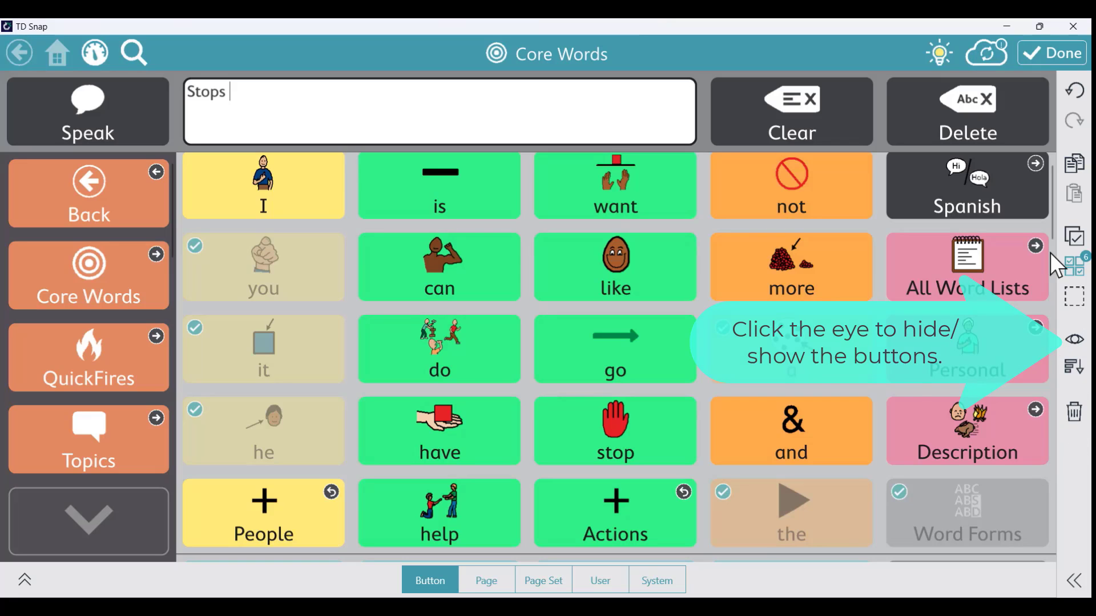
pyautogui.click(1052, 53)
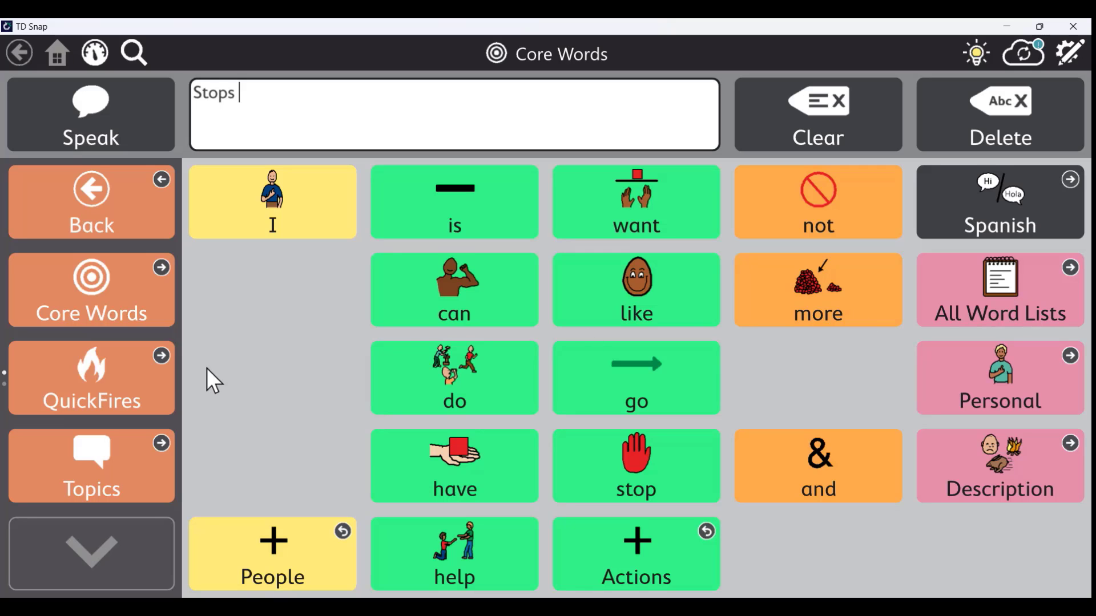
# On QuickFires, clear 'Stops' and speak I don't know, You're welcome and Excuse me
pyautogui.click(115, 374)
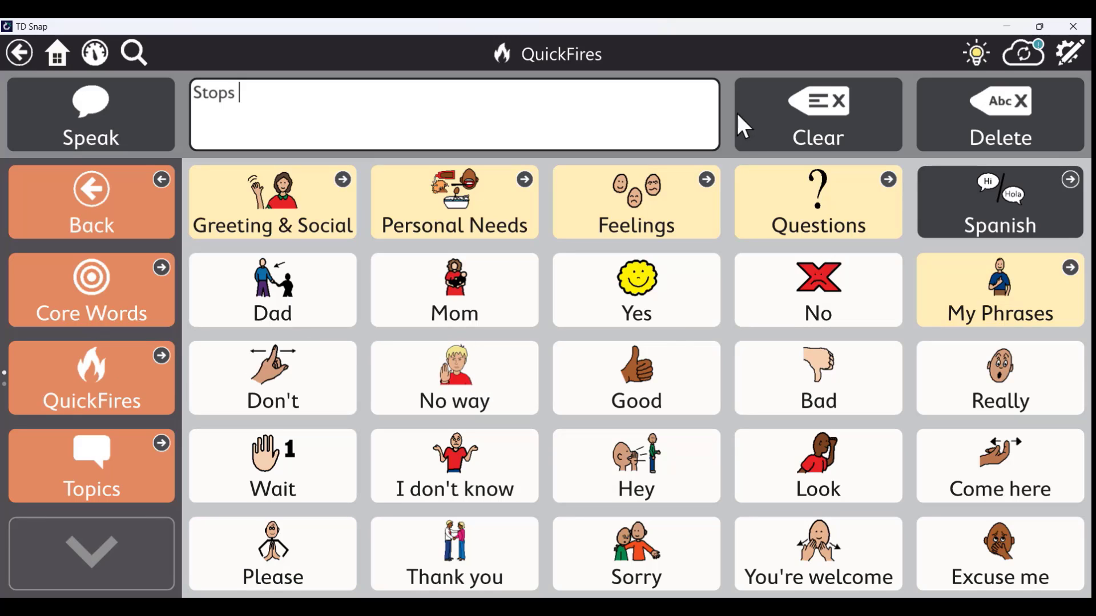
pyautogui.click(781, 112)
pyautogui.click(467, 481)
pyautogui.click(794, 562)
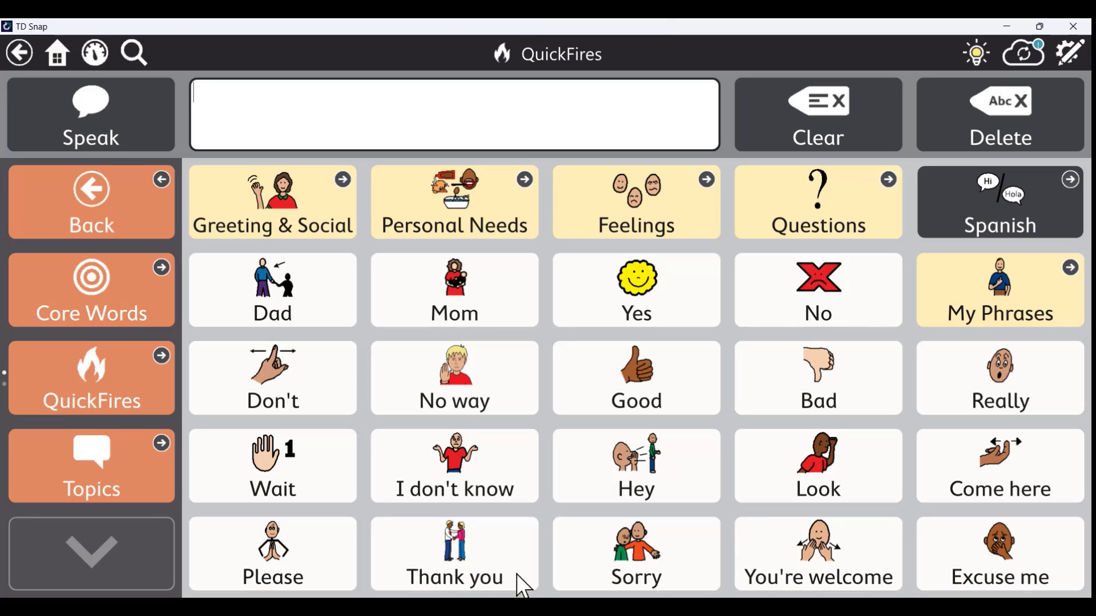
pyautogui.click(1020, 554)
# In Feelings, speak At school, open it in edit mode, then leave edit mode
pyautogui.click(675, 225)
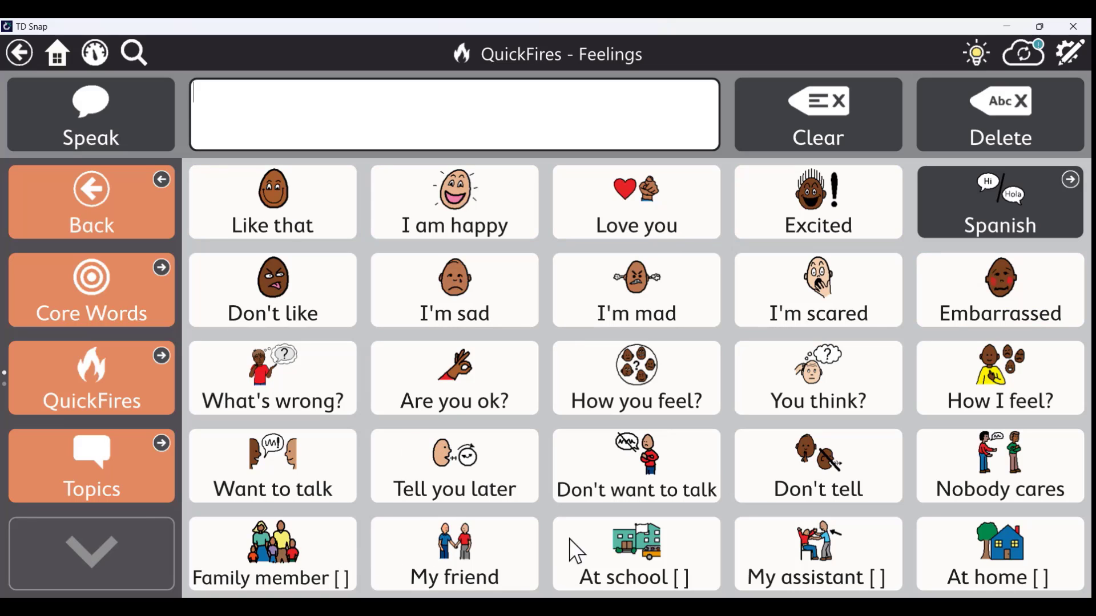
pyautogui.click(597, 549)
pyautogui.click(1071, 54)
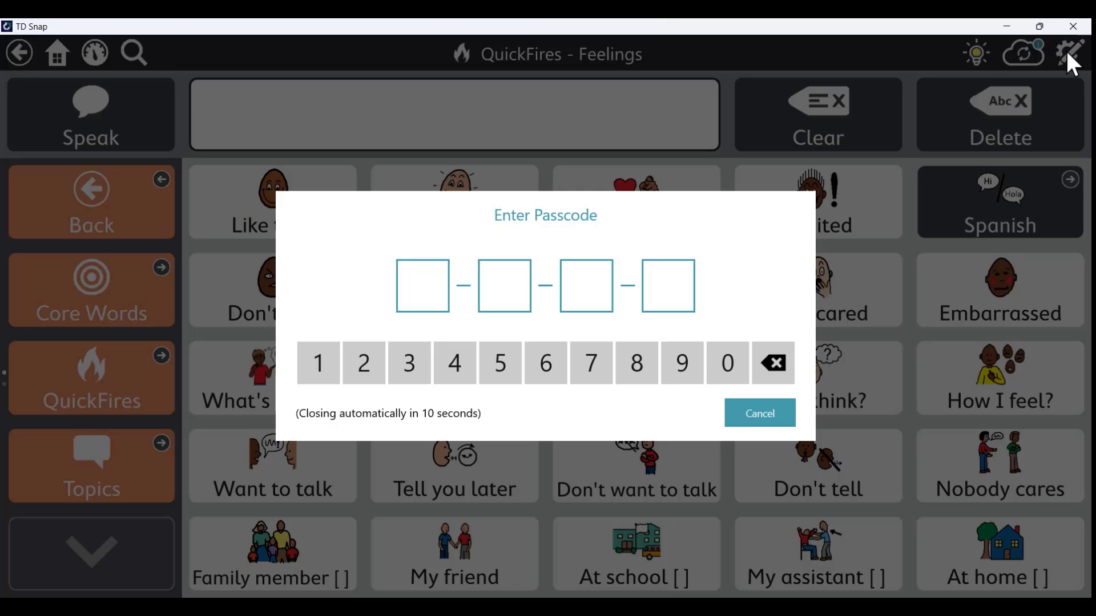
pyautogui.write('1234')
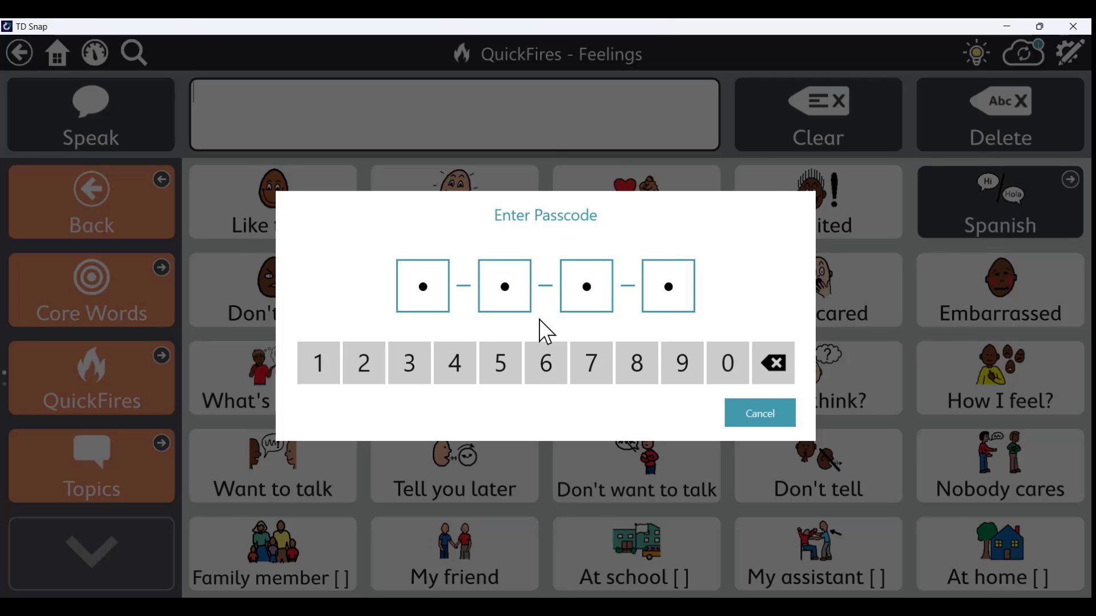
pyautogui.click(587, 509)
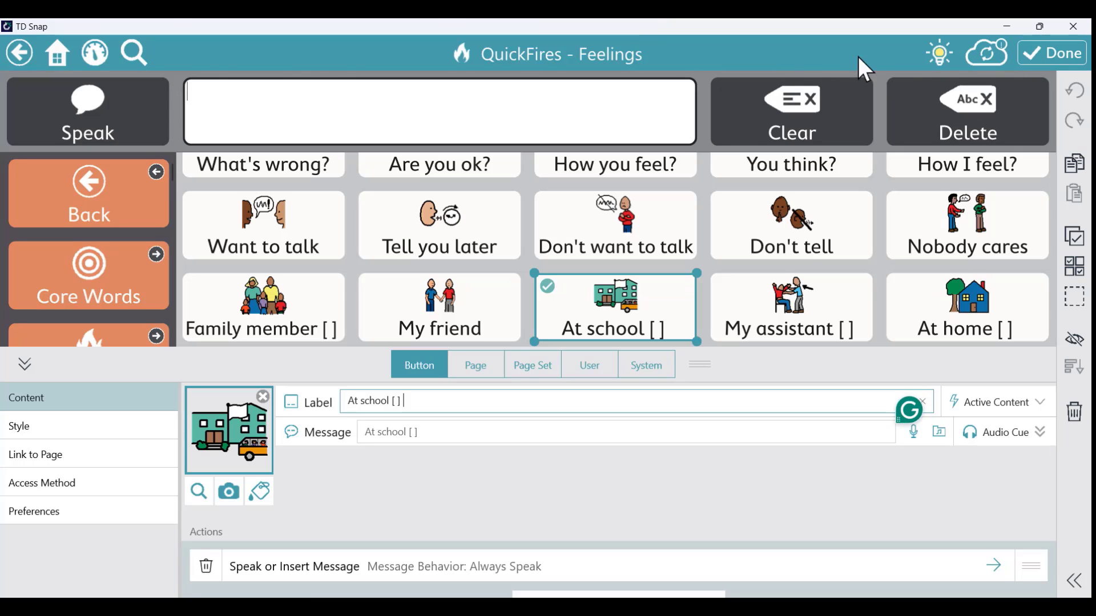
pyautogui.click(1036, 50)
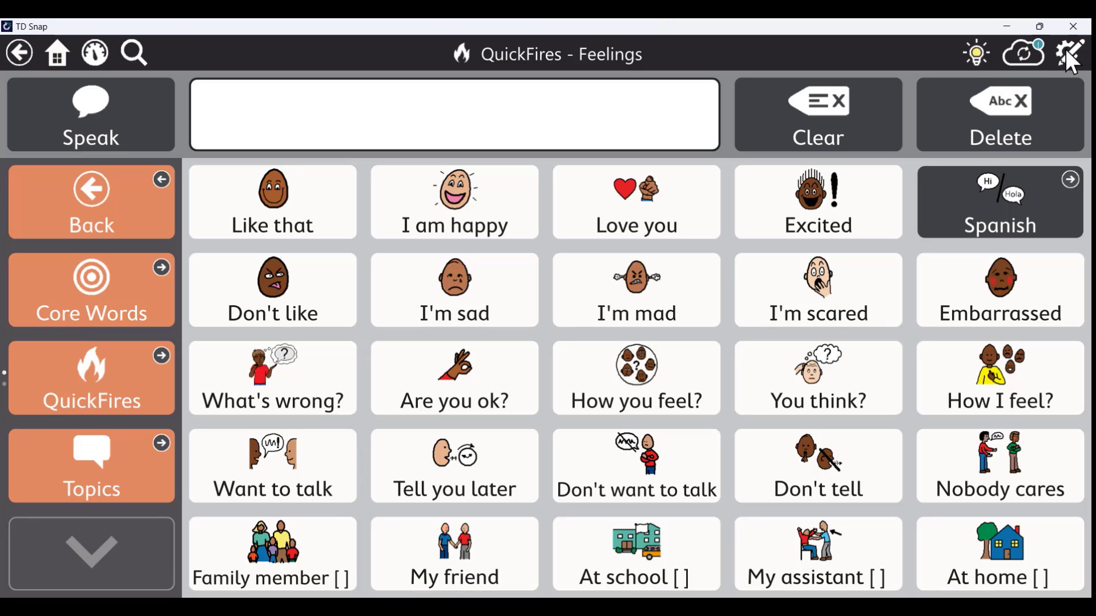
# Re-enter edit mode with the passcode and open the At school [ ] button's settings
pyautogui.click(1066, 51)
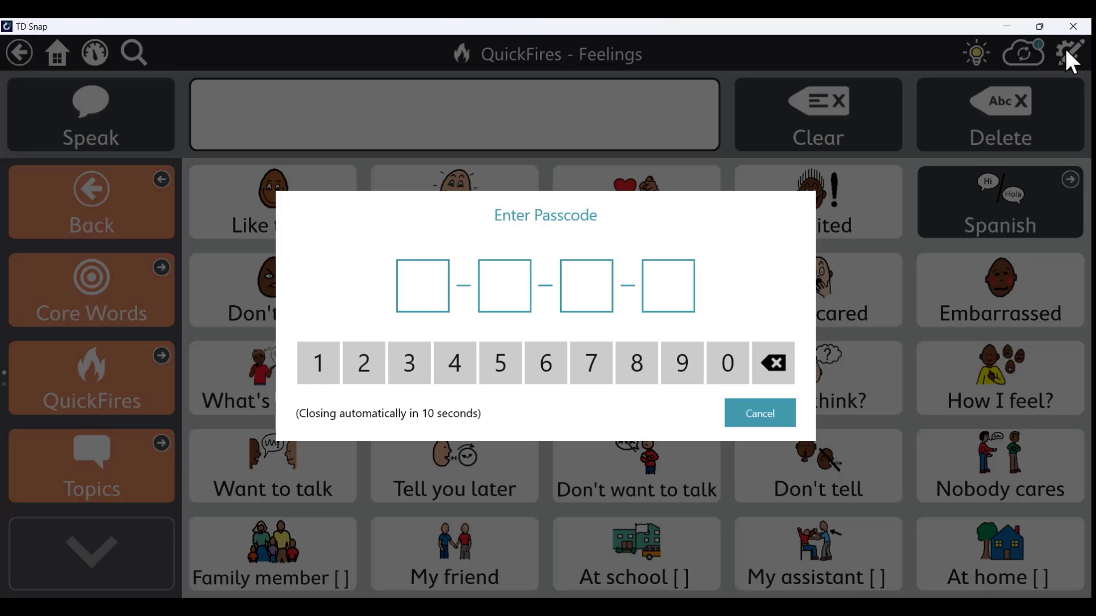
pyautogui.write('1234')
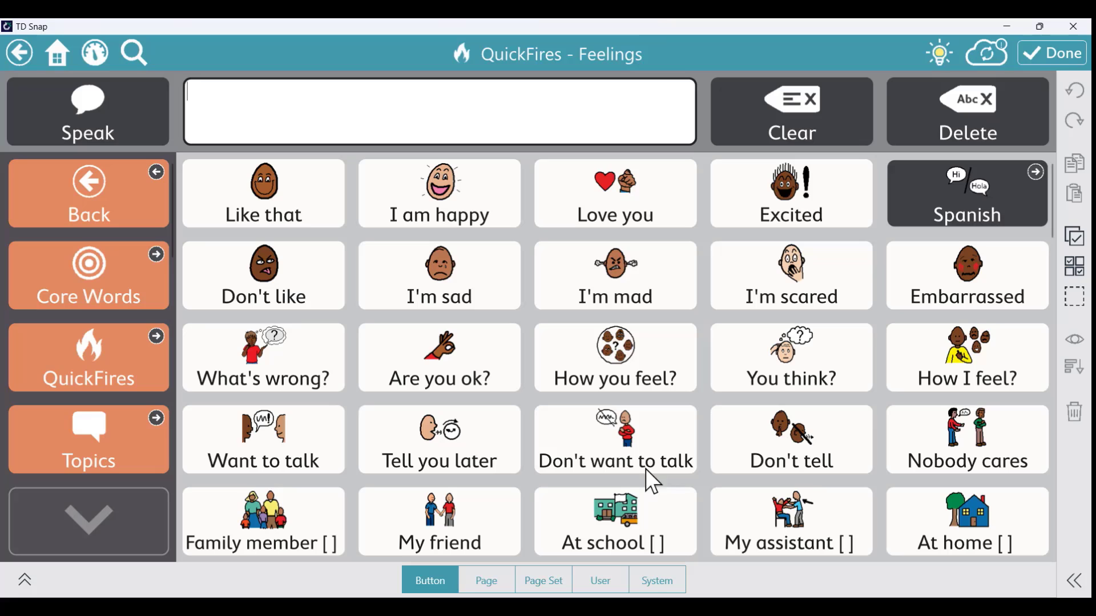
pyautogui.click(578, 529)
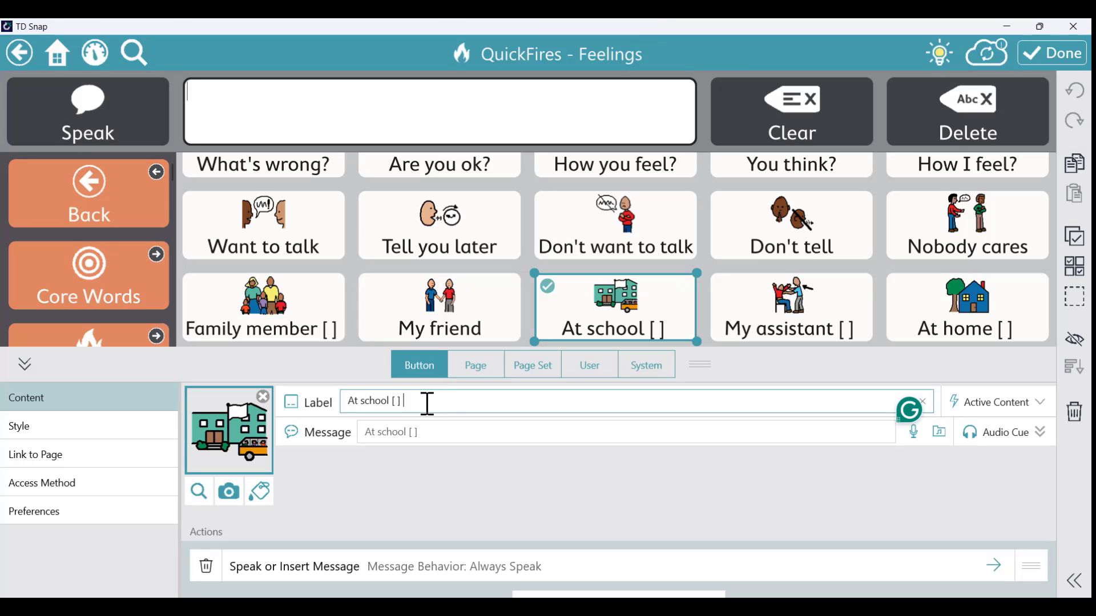
# Relabel the button 'At Brown Elementary' and bring up the picture-source choices
pyautogui.moveTo(406, 400); pyautogui.dragTo(365, 402)
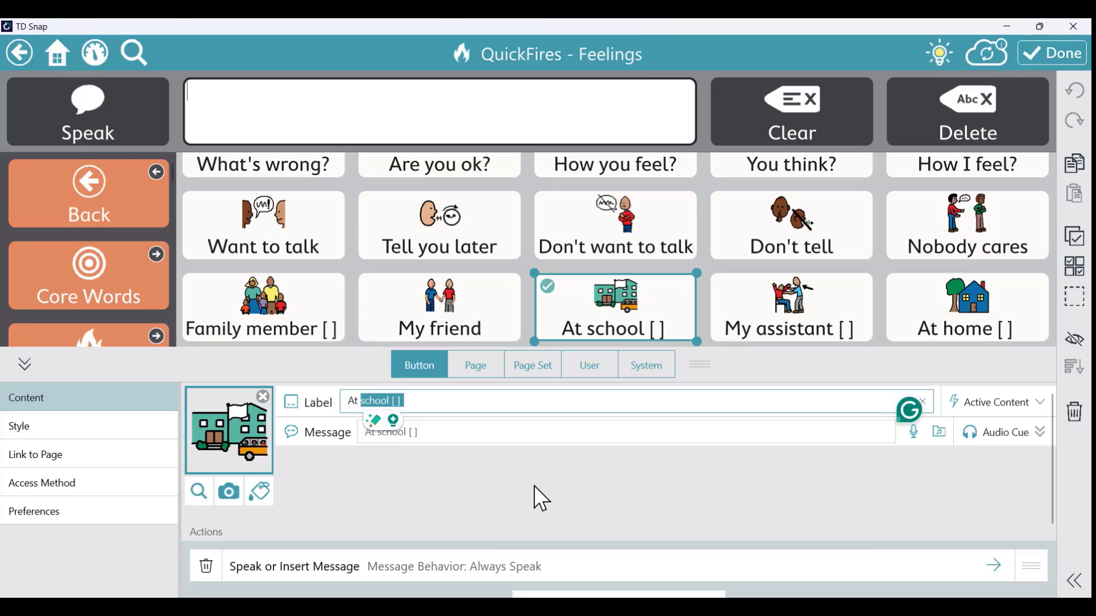
pyautogui.write('B')
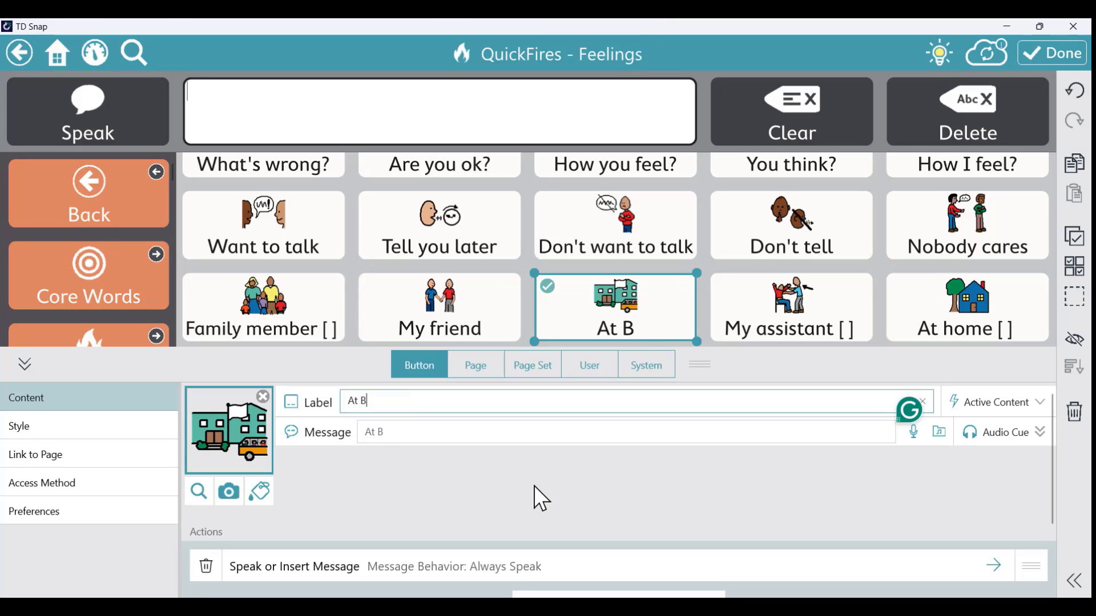
pyautogui.write('rown Elementary')
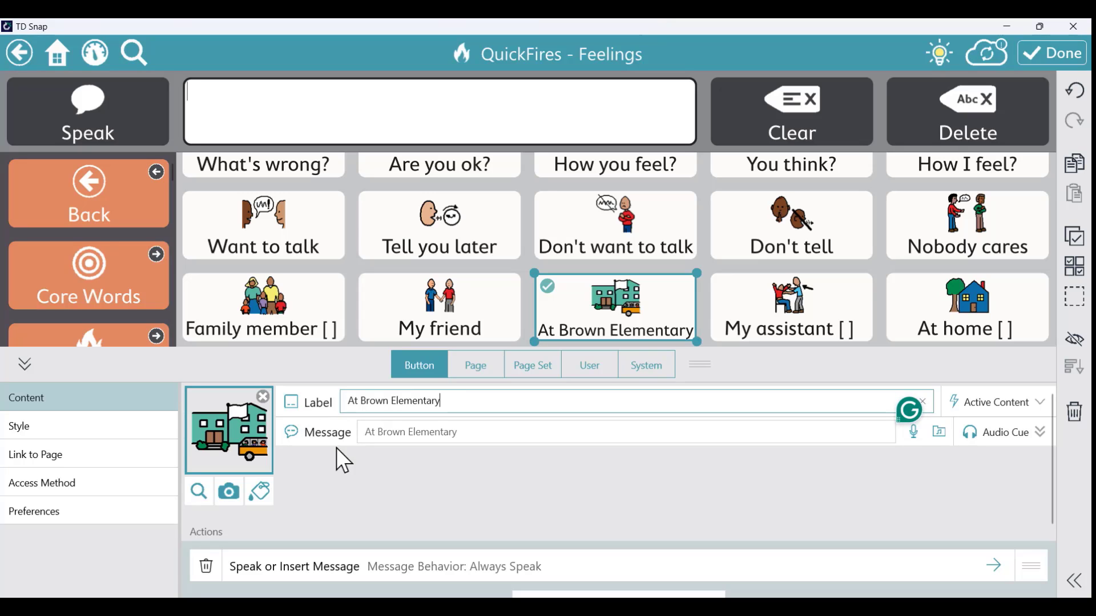
pyautogui.click(237, 437)
pyautogui.click(229, 491)
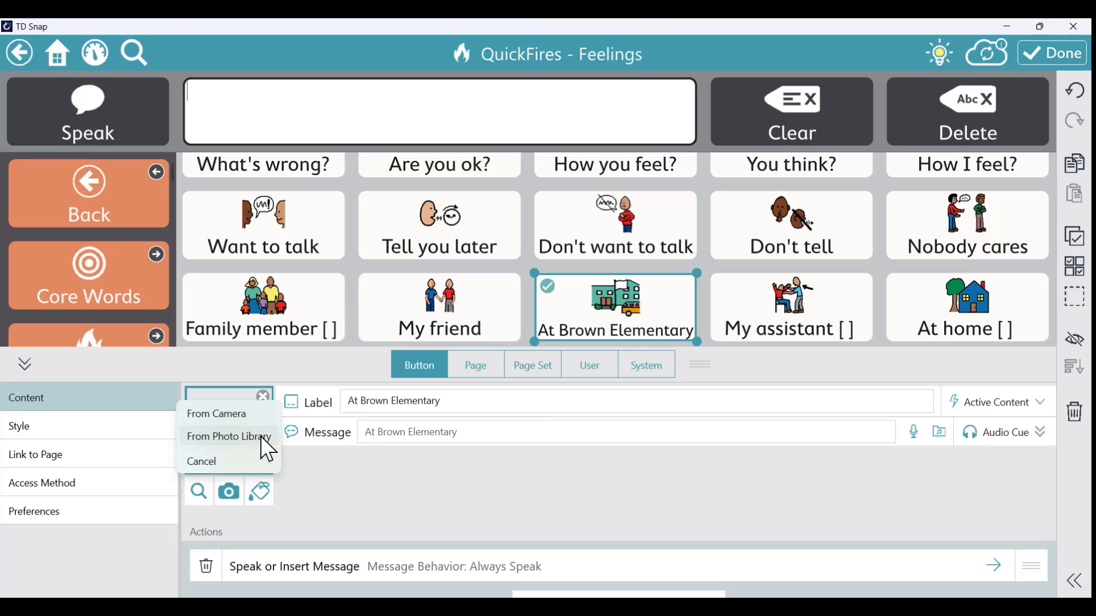
# Set the children's books photo from the photo library as the button's picture
pyautogui.click(261, 437)
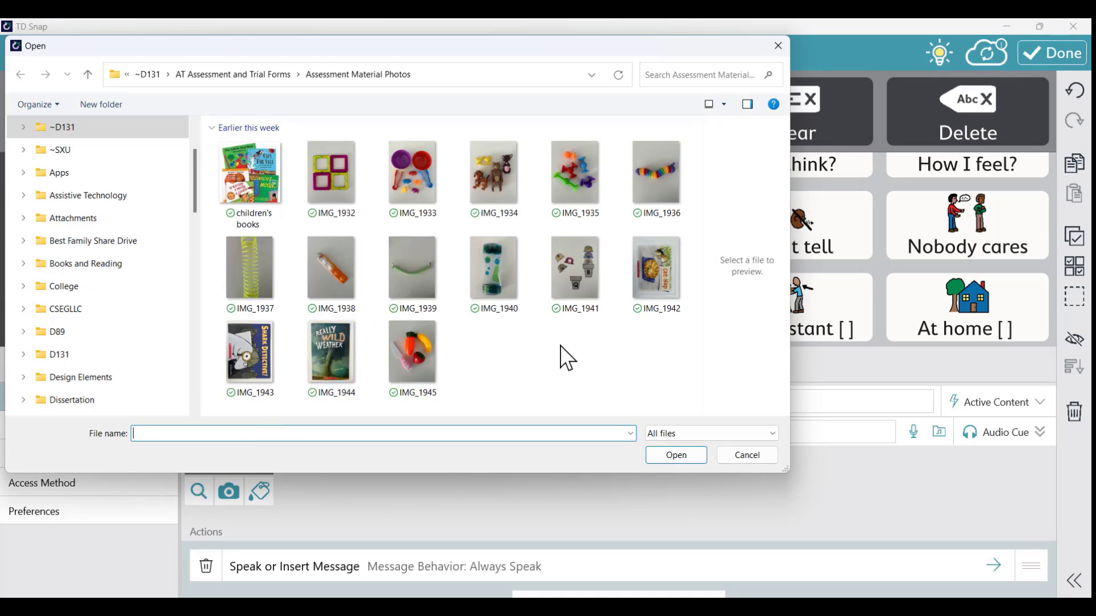
pyautogui.click(250, 177)
pyautogui.click(677, 456)
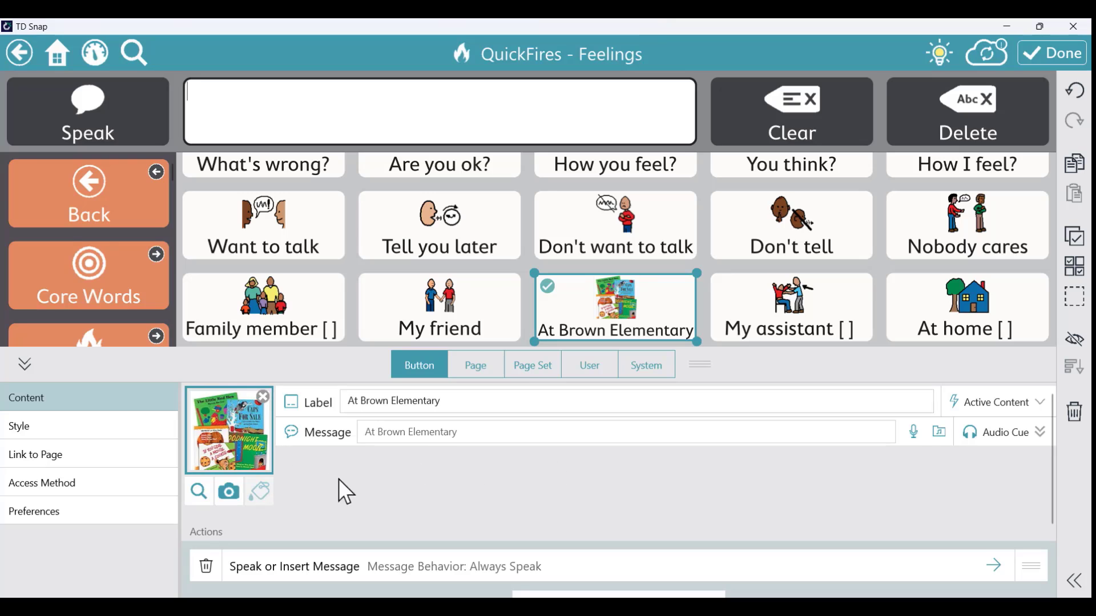
pyautogui.click(230, 493)
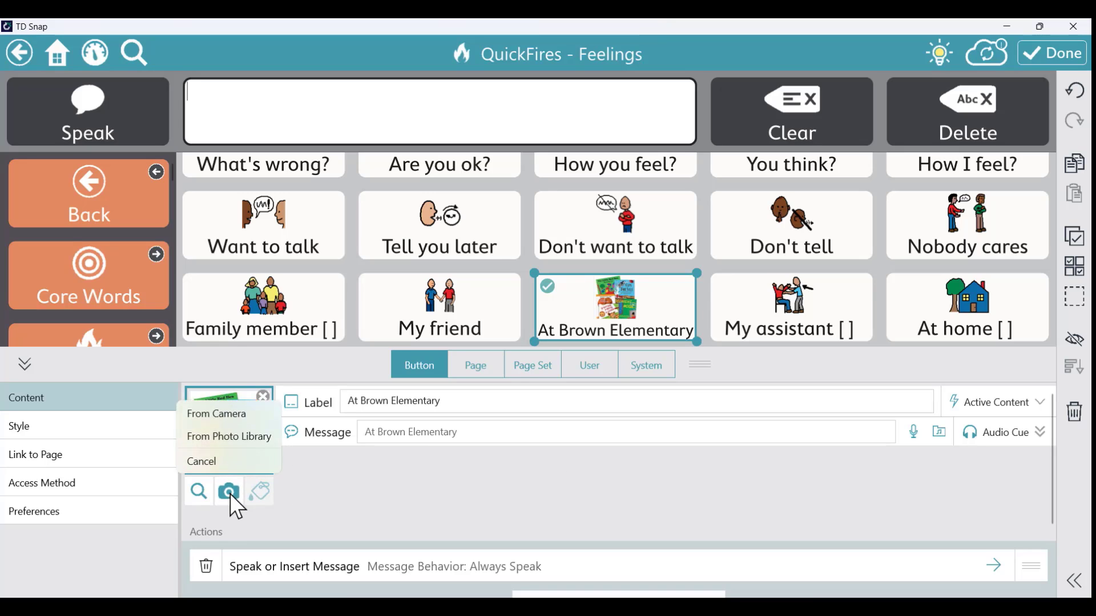
pyautogui.click(246, 437)
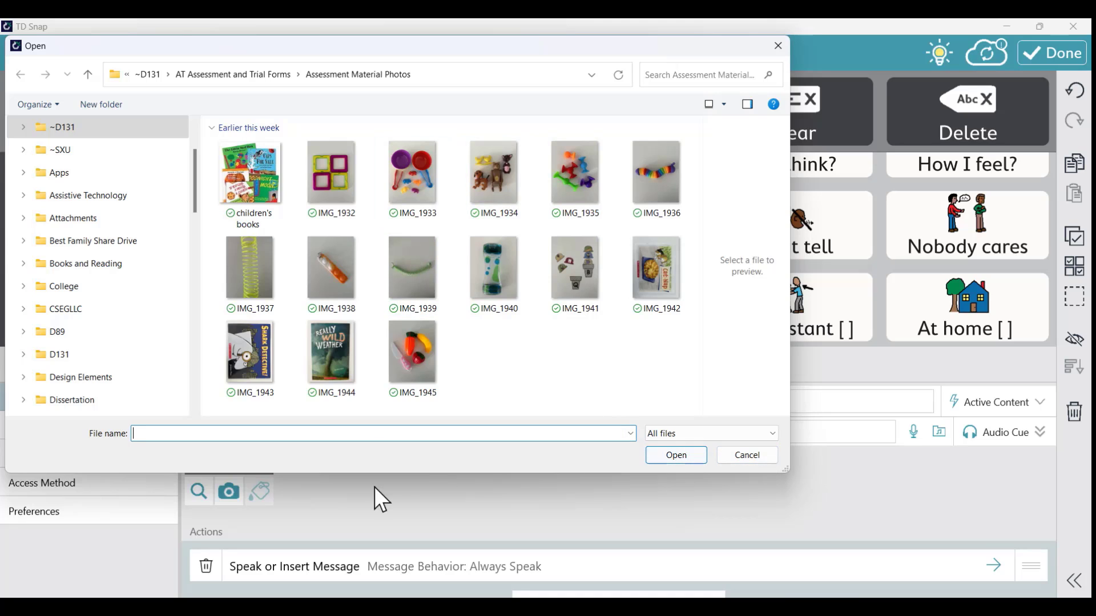
pyautogui.click(753, 456)
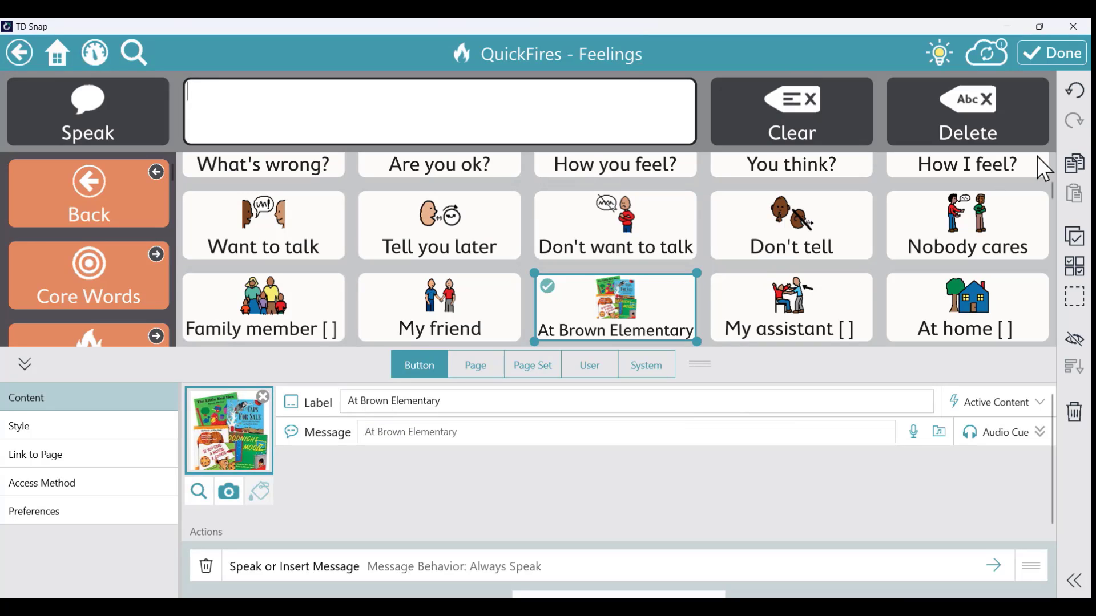
# Test the At Brown Elementary button, then unlock edit mode with the passcode and reselect it
pyautogui.click(1059, 53)
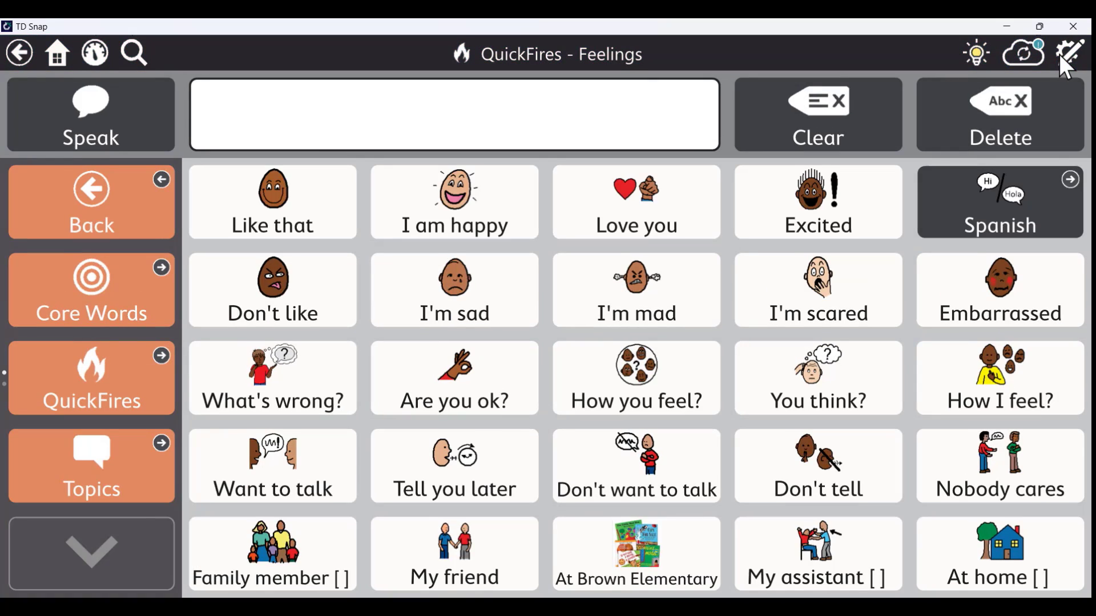
pyautogui.click(650, 542)
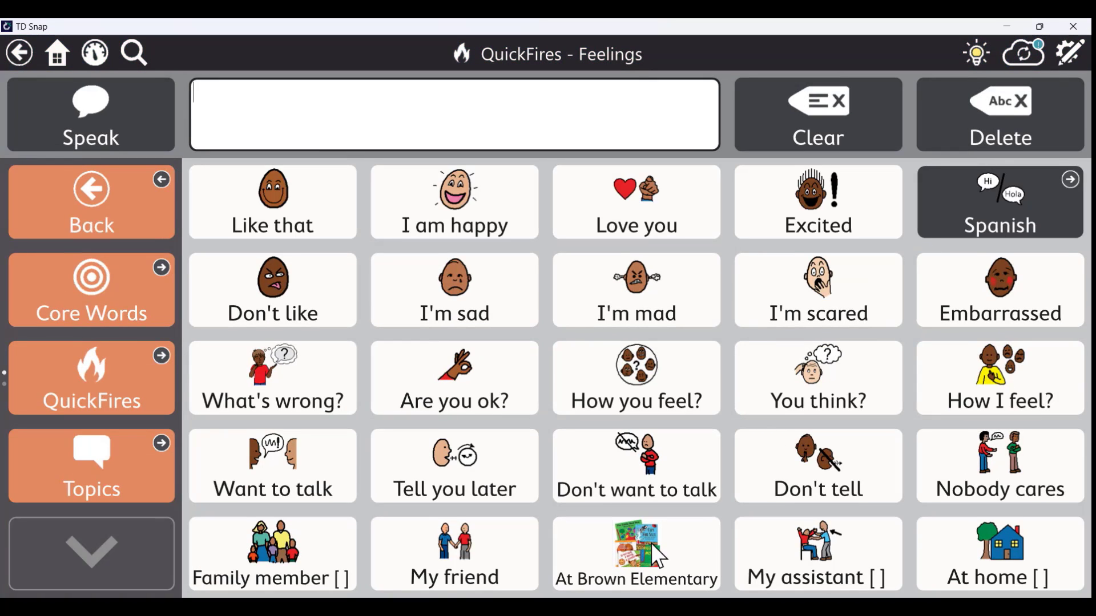
pyautogui.click(1072, 50)
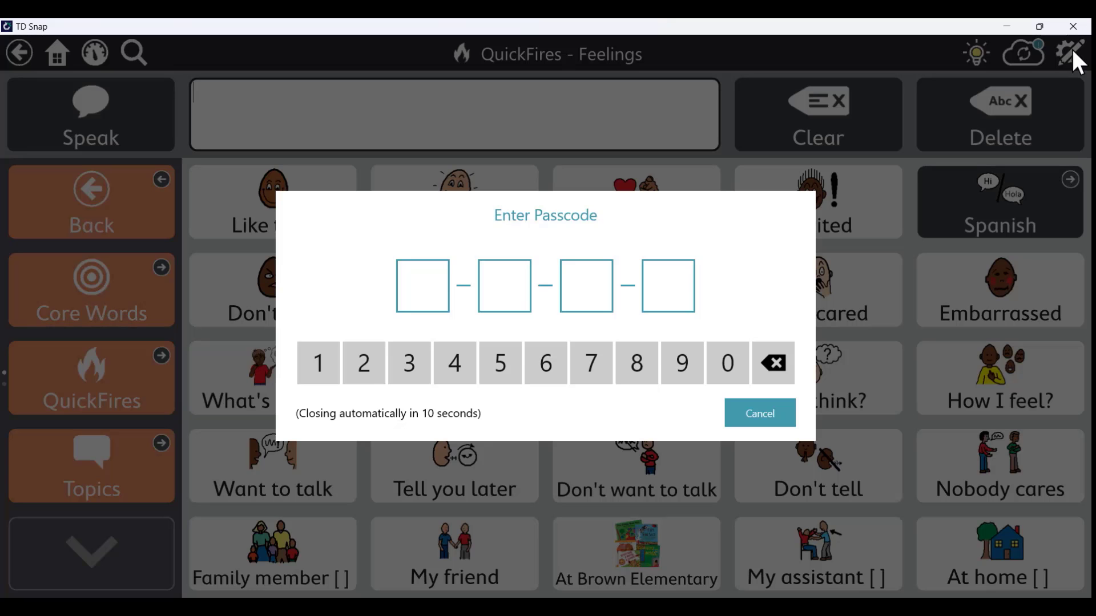
pyautogui.write('1234')
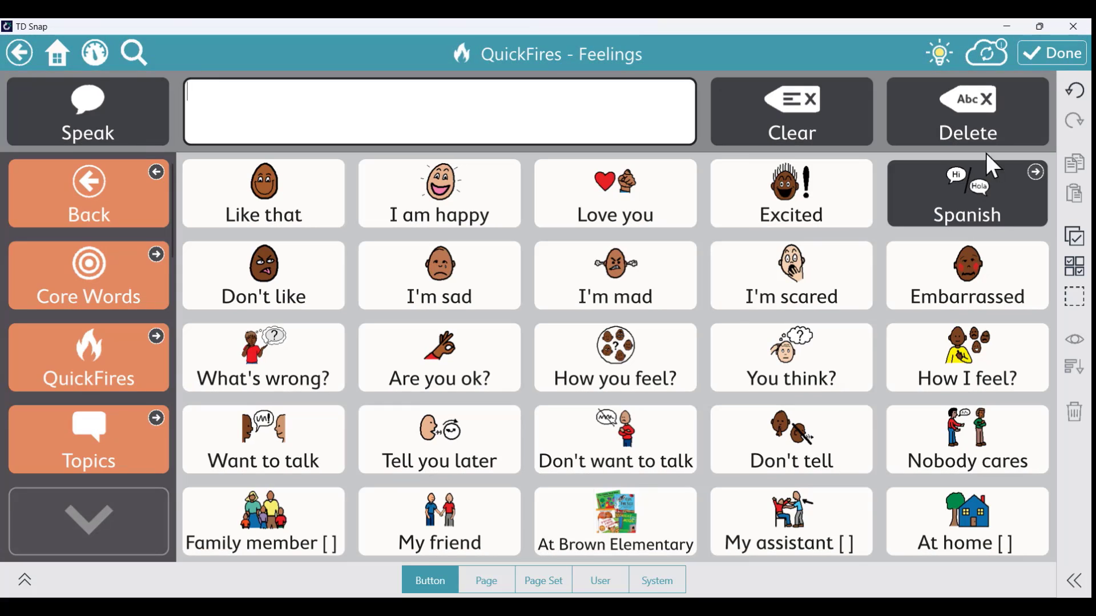
pyautogui.click(638, 518)
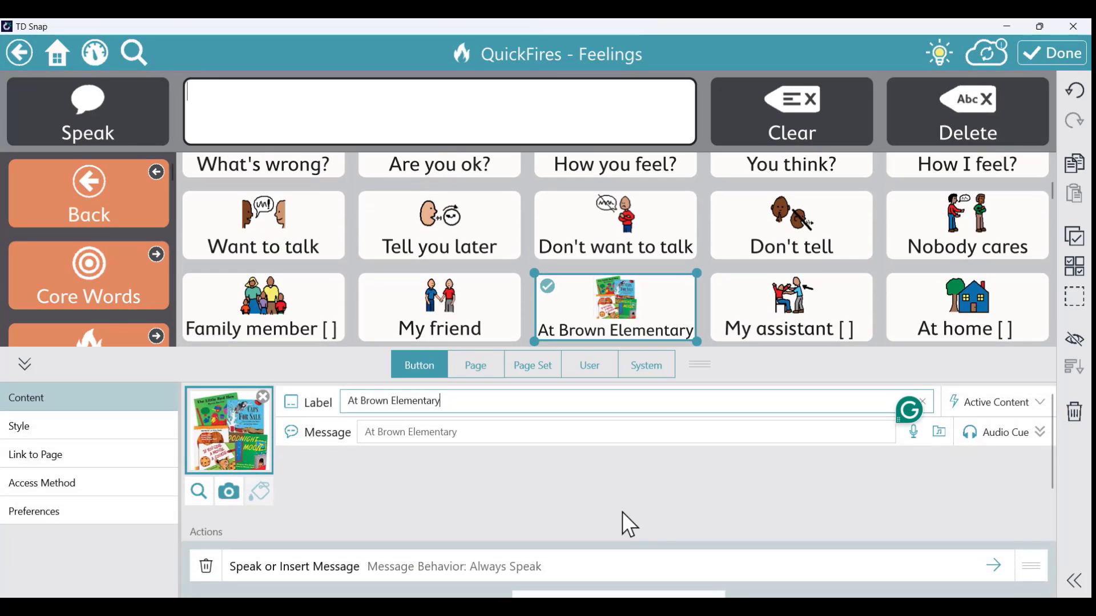
# Search symbols for 'school' and switch the results to Web photos
pyautogui.click(196, 494)
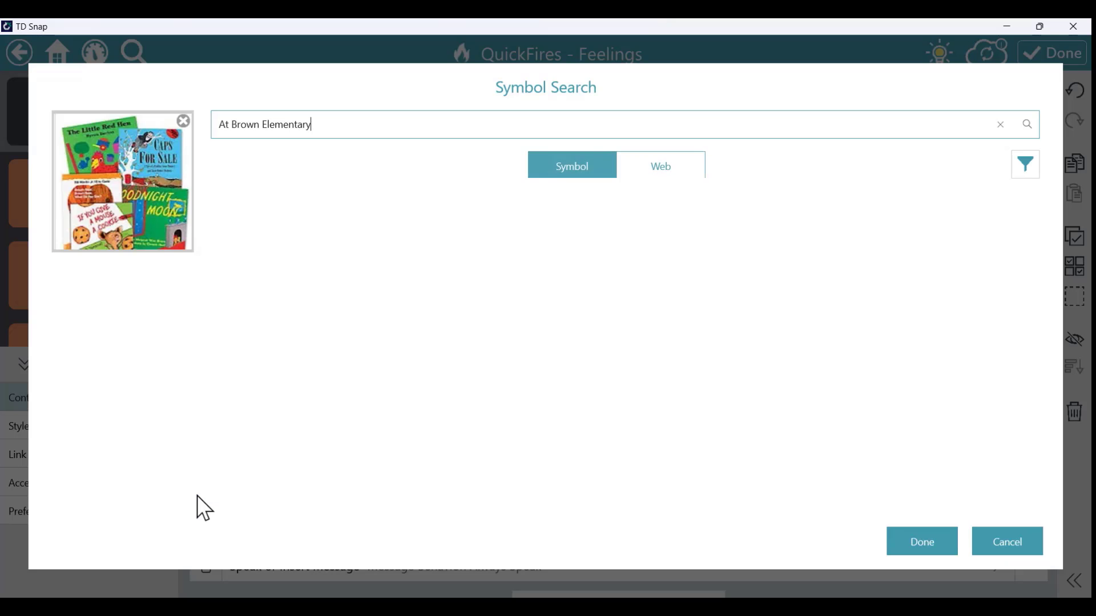
pyautogui.tripleClick(286, 129)
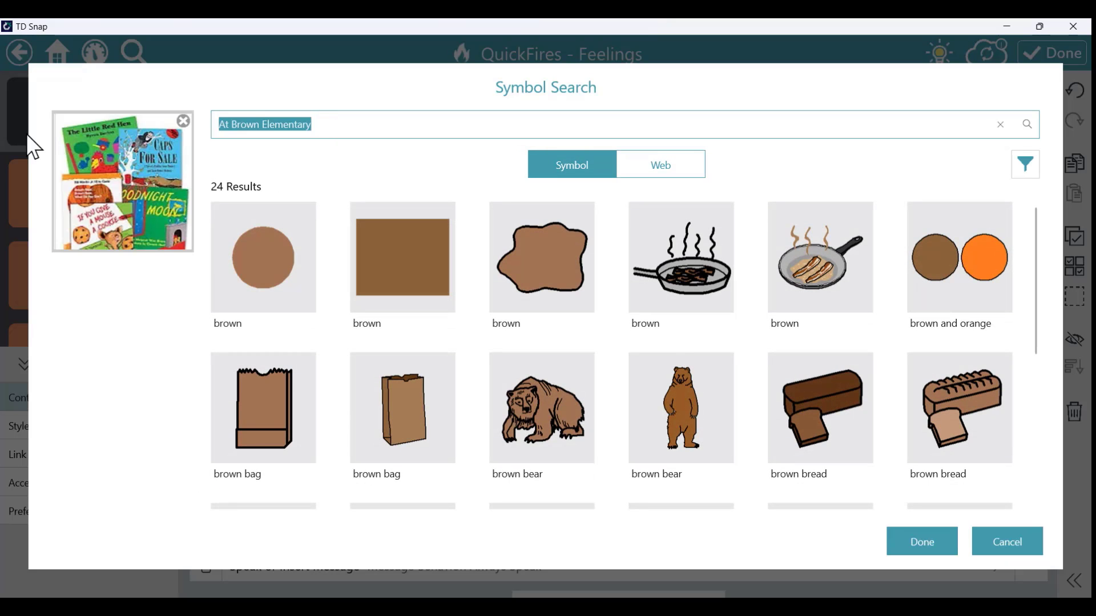
pyautogui.write('school')
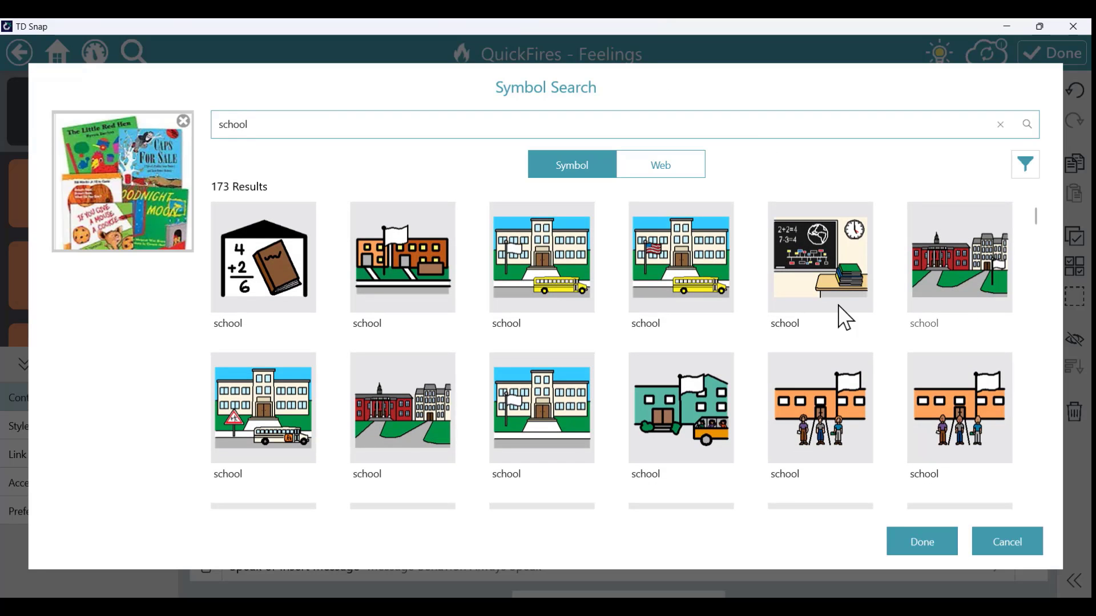
pyautogui.scroll(-3, 632, 327)
pyautogui.scroll(-4, 632, 327)
pyautogui.scroll(6, 632, 327)
pyautogui.scroll(1, 632, 326)
pyautogui.click(673, 166)
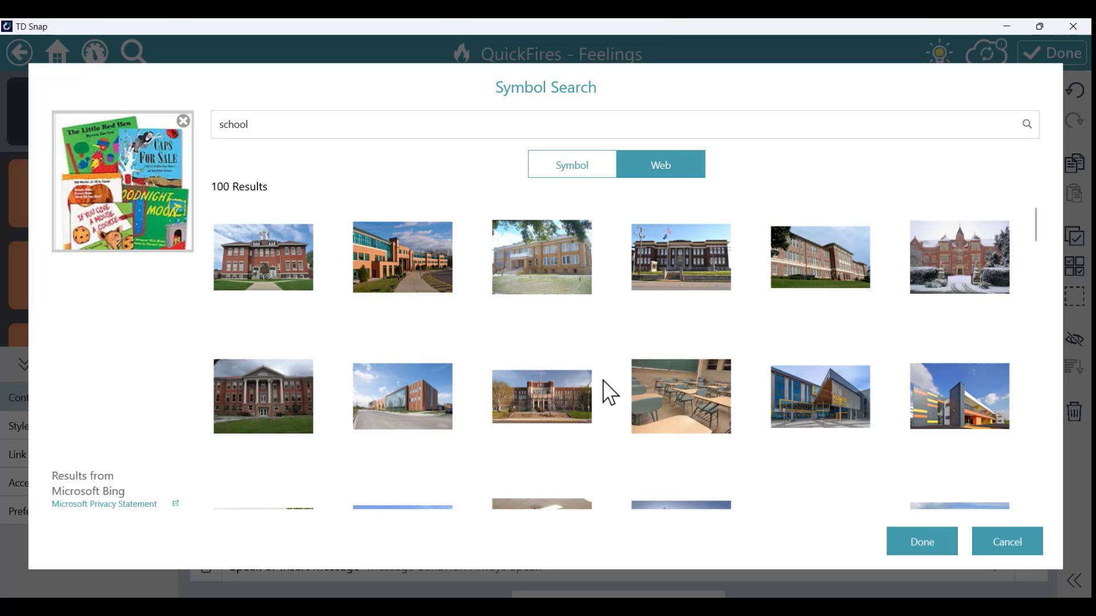
# Apply the school building photo with flagpoles to the button, retrying after the error
pyautogui.scroll(-2, 603, 380)
pyautogui.scroll(-2, 618, 381)
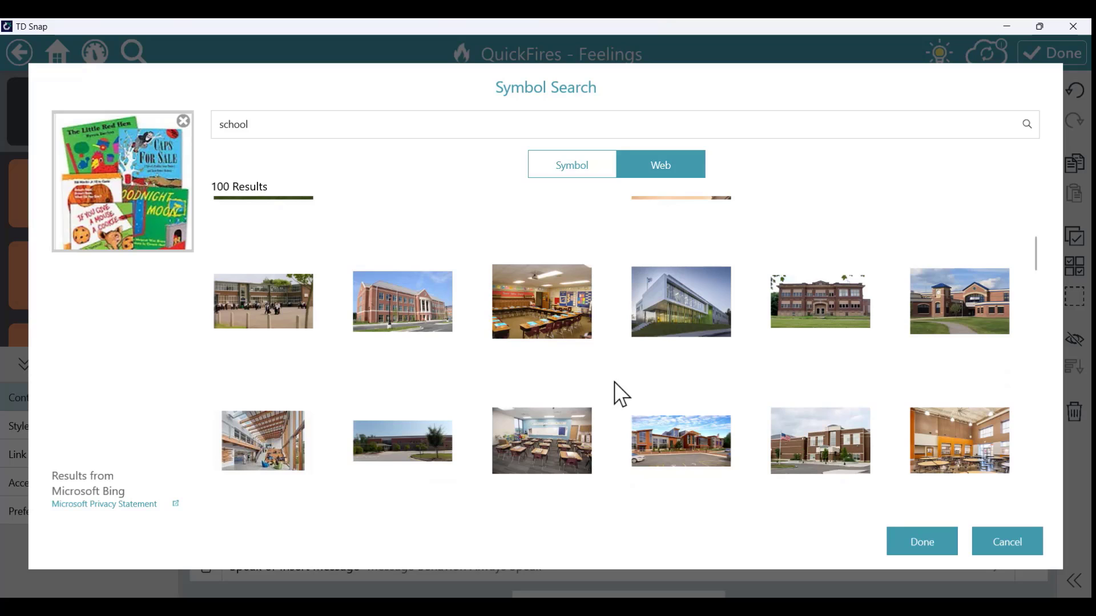
pyautogui.scroll(3, 614, 382)
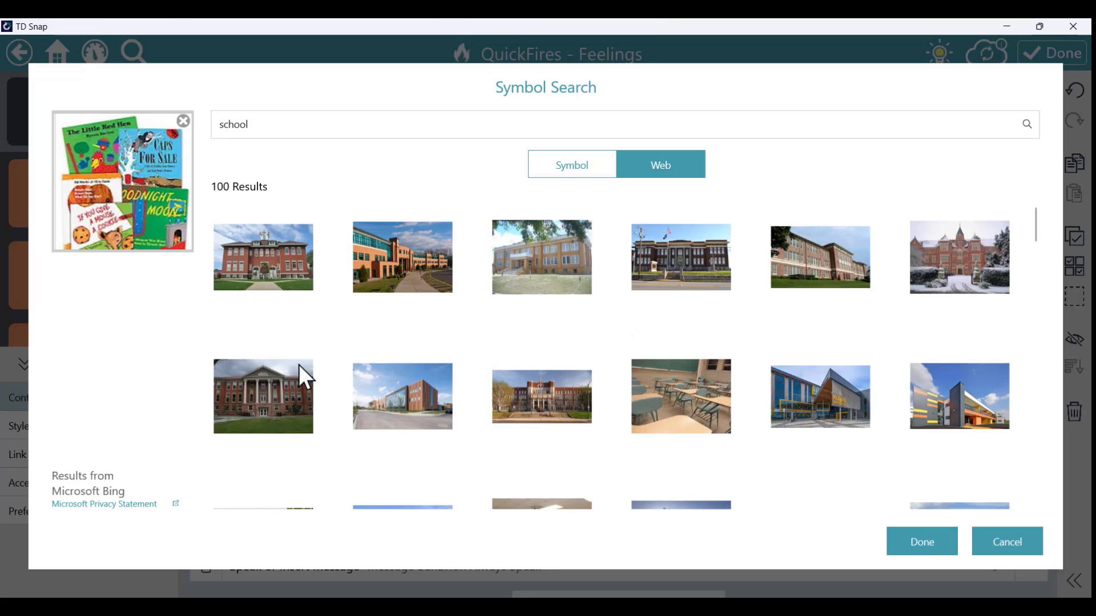
pyautogui.click(275, 263)
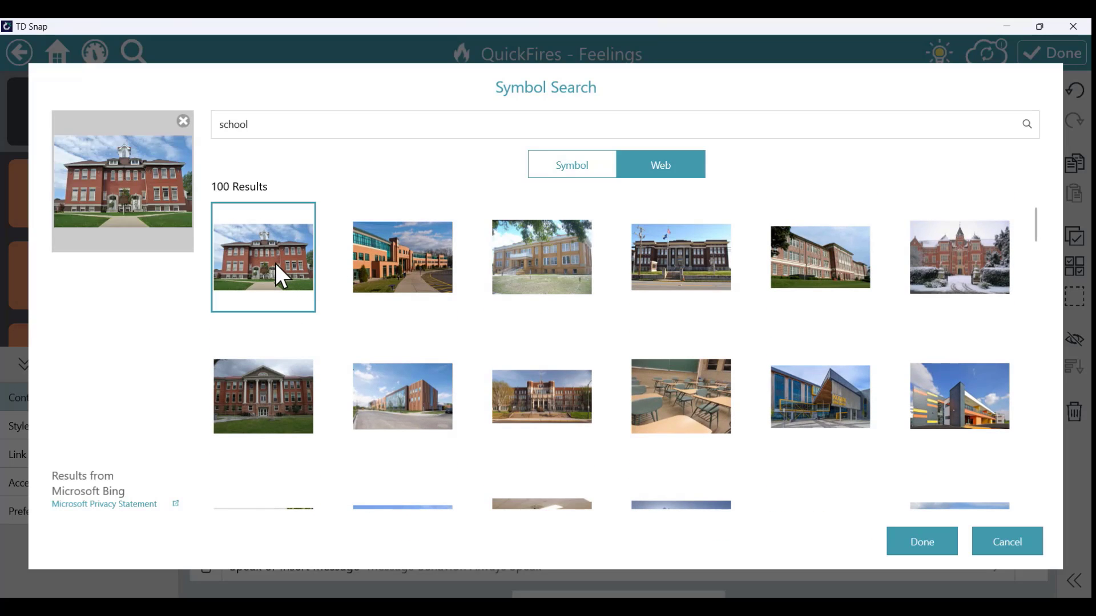
pyautogui.click(921, 544)
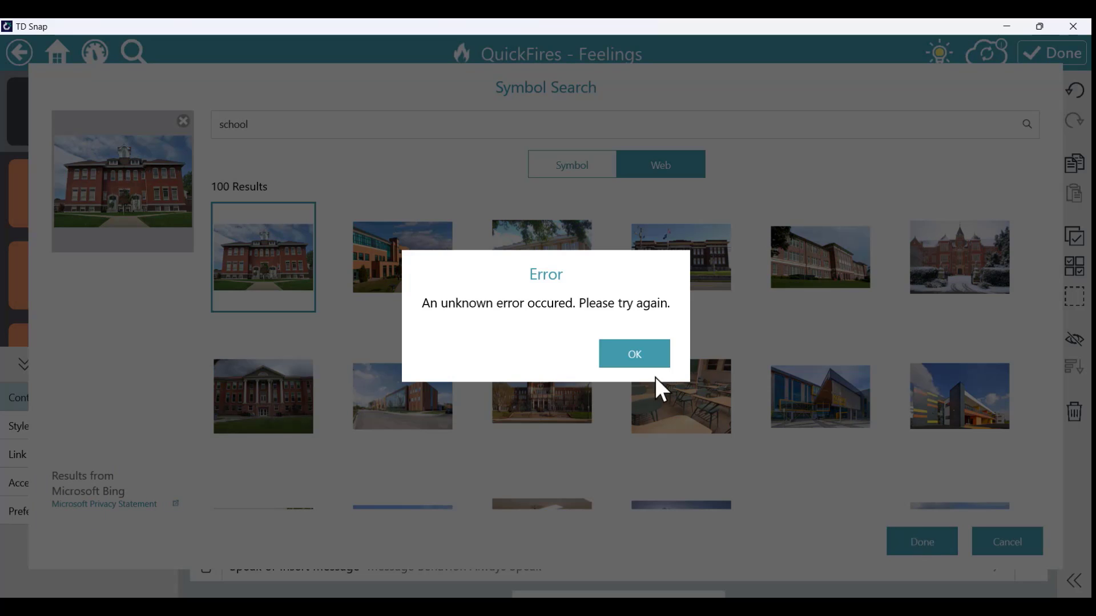
pyautogui.click(631, 354)
pyautogui.click(690, 273)
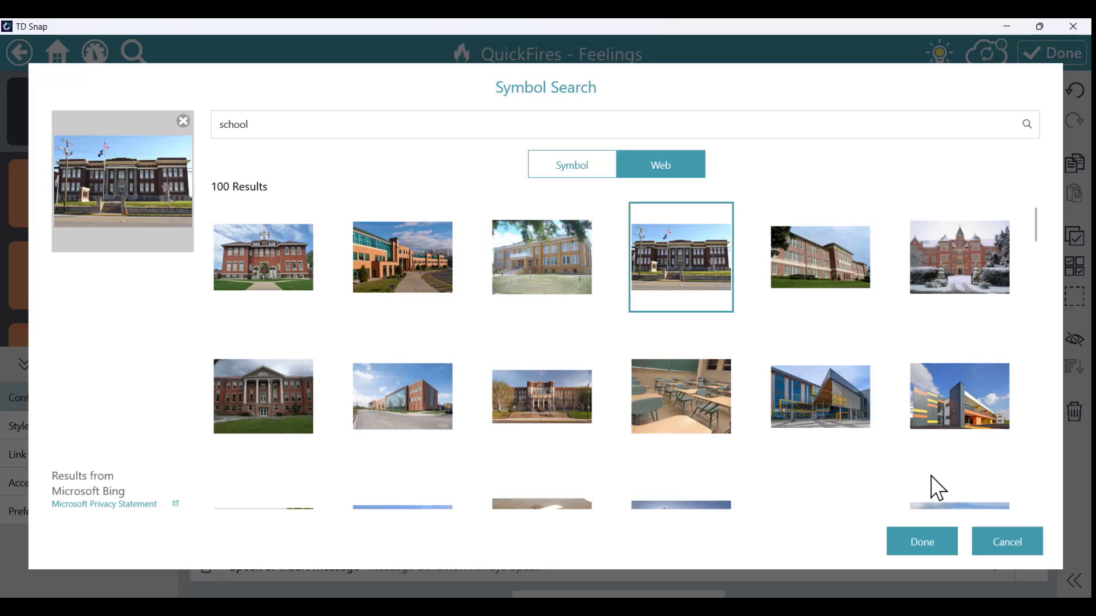
pyautogui.click(917, 544)
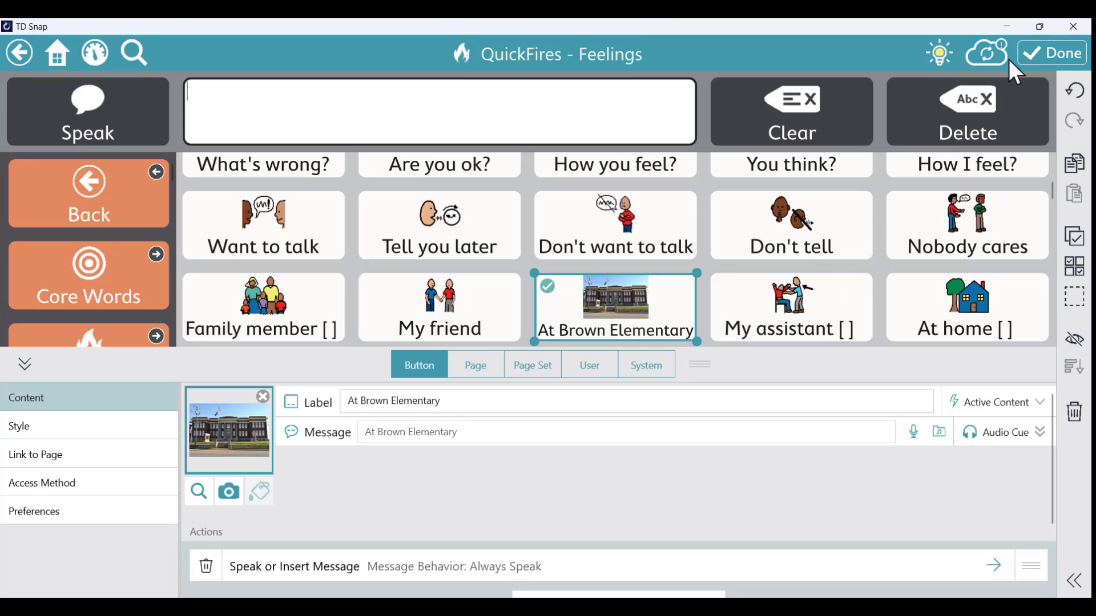
# Exit edit mode, go to the Core Words home board, and open Personal
pyautogui.click(1053, 55)
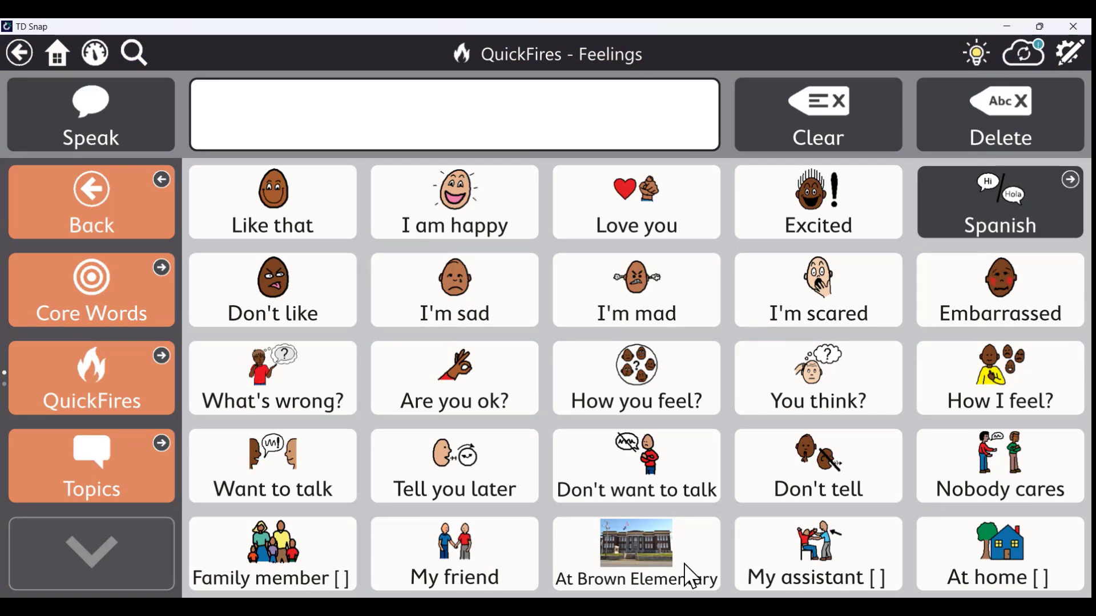
pyautogui.click(61, 55)
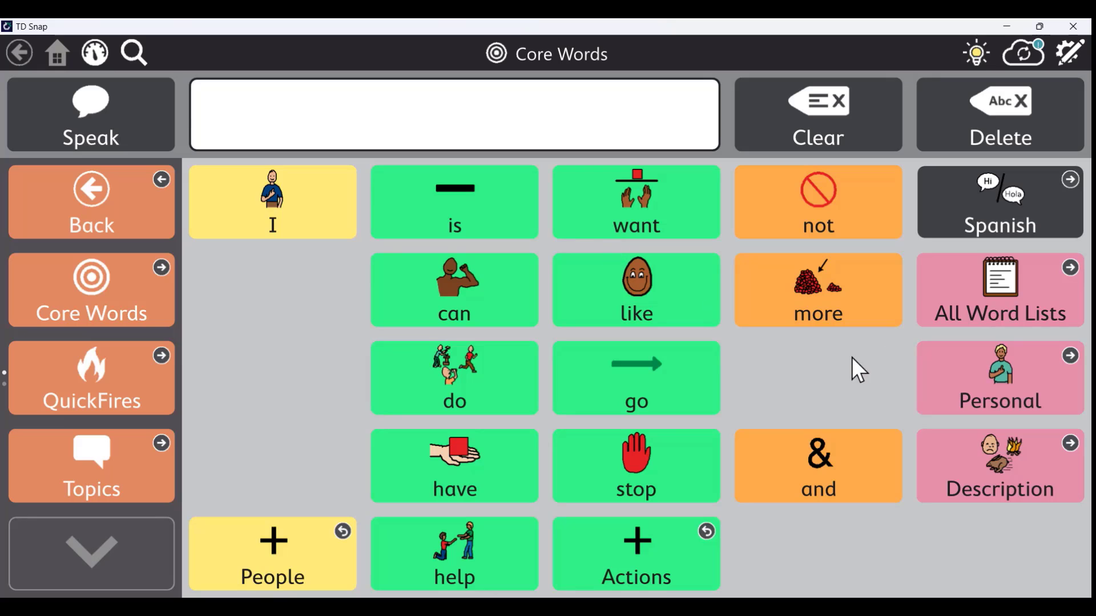
pyautogui.click(1029, 379)
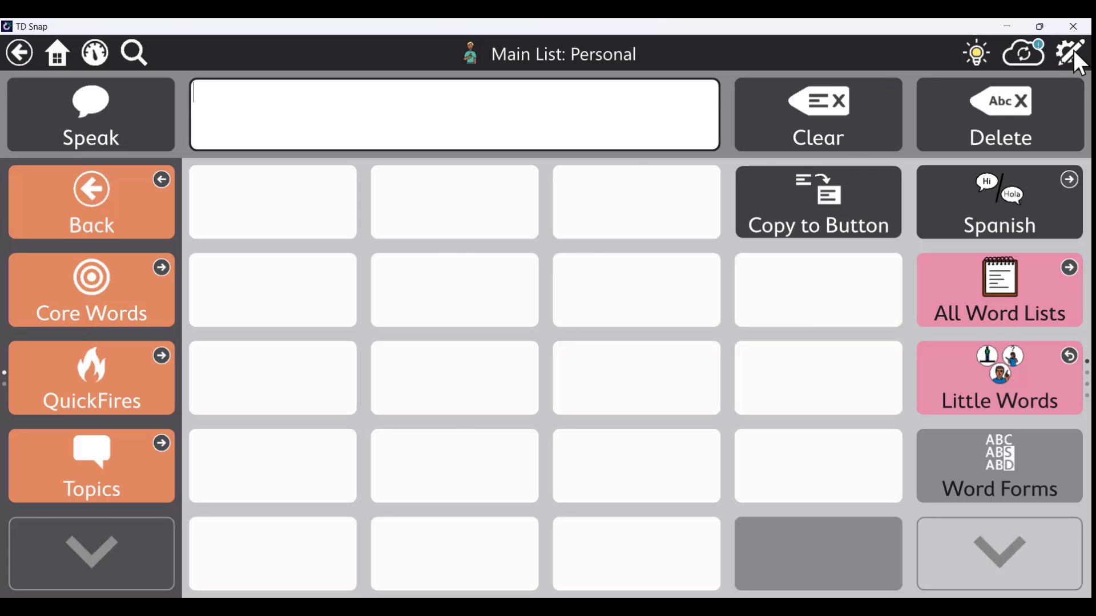
# Unlock editing with the passcode and label the top-left empty button 'like'
pyautogui.click(1073, 49)
pyautogui.write('1234')
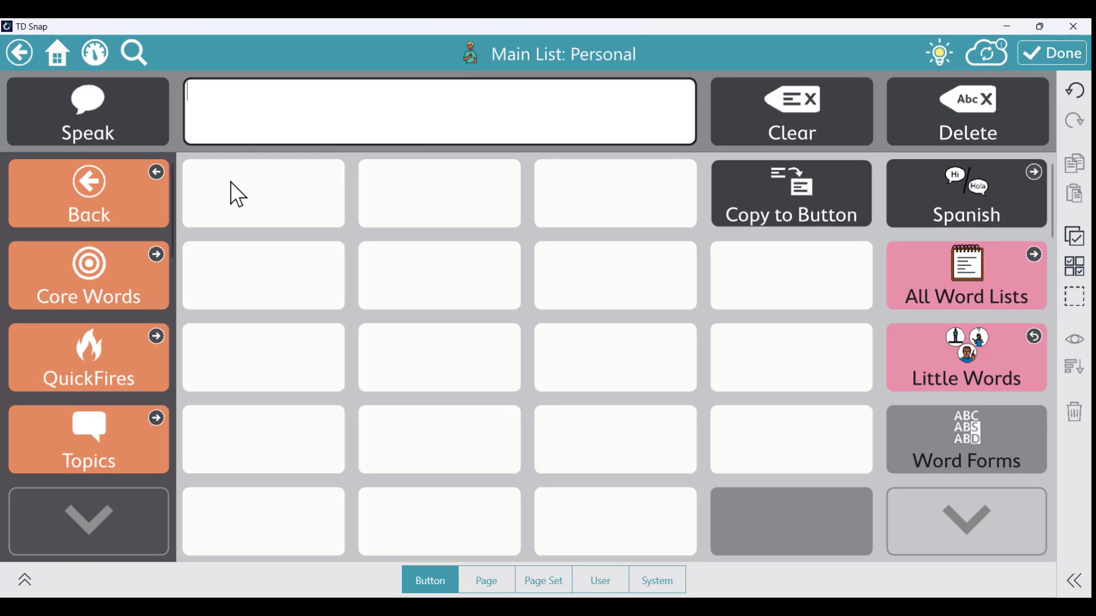
pyautogui.click(230, 182)
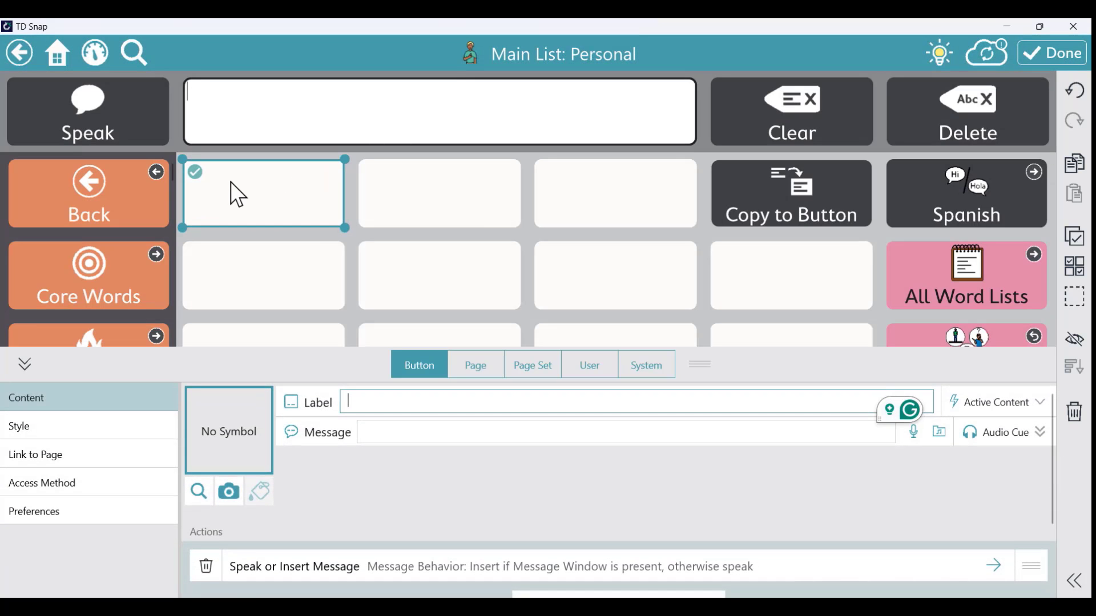
pyautogui.write('like')
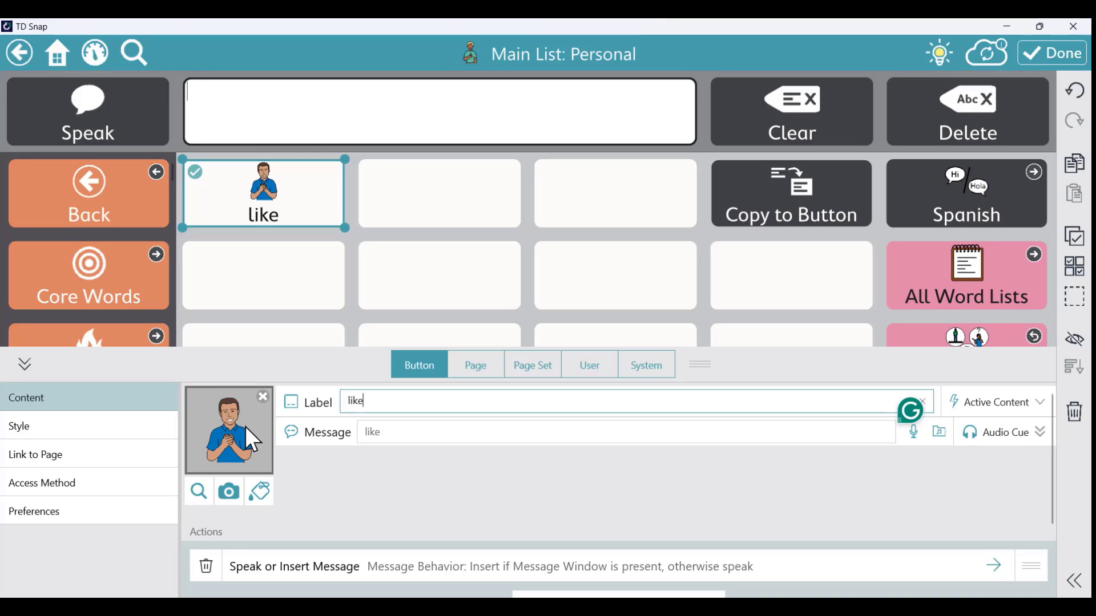
pyautogui.moveTo(362, 401); pyautogui.dragTo(331, 403)
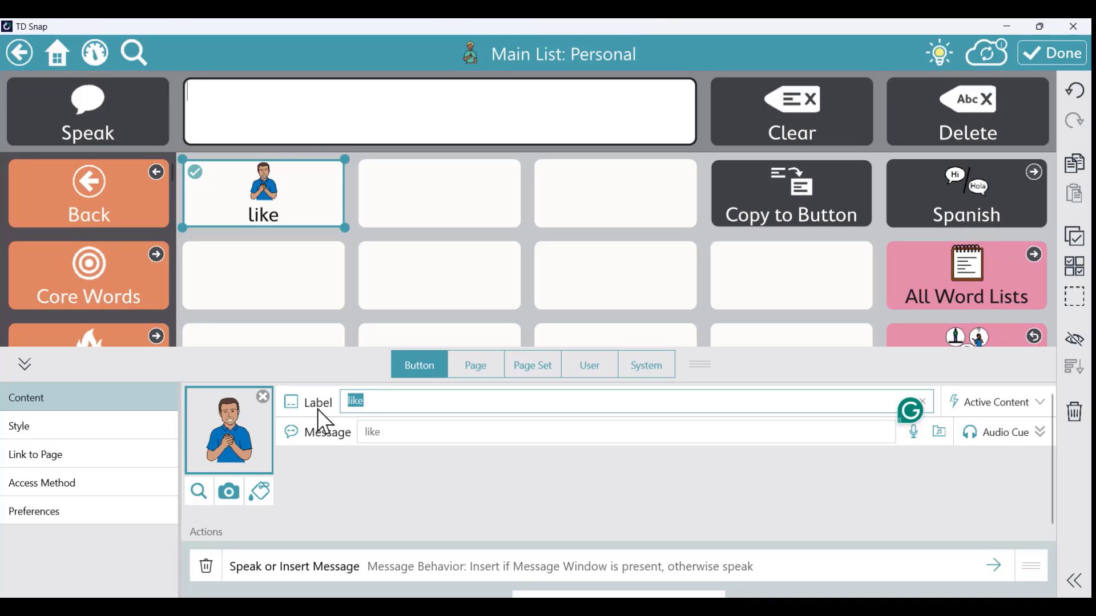
pyautogui.write('like')
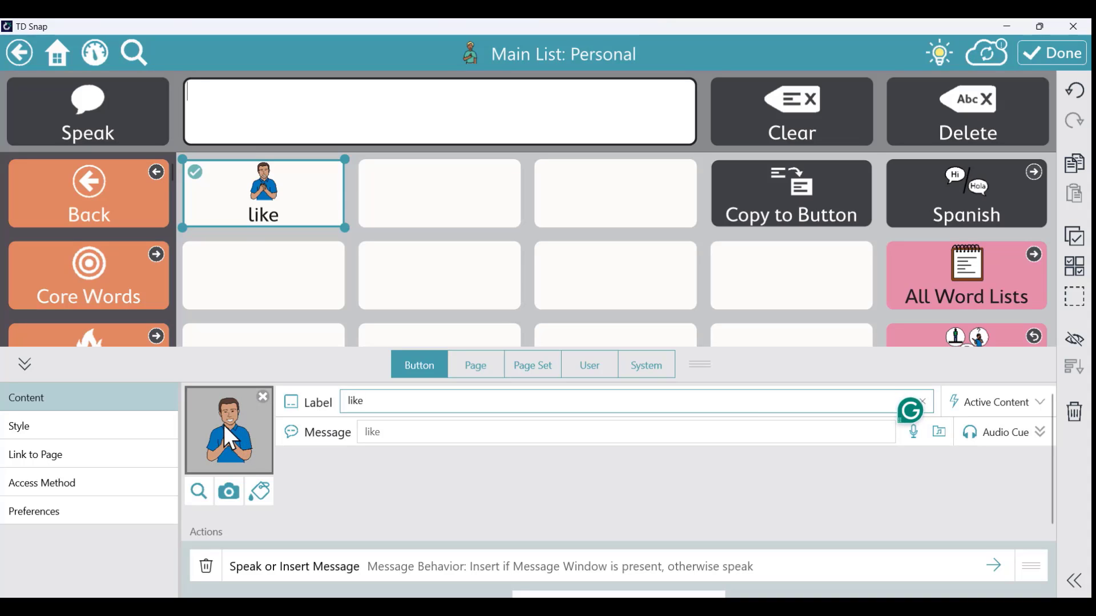
# Replace the like button's symbol with the woman-in-pink 'like' symbol
pyautogui.click(198, 493)
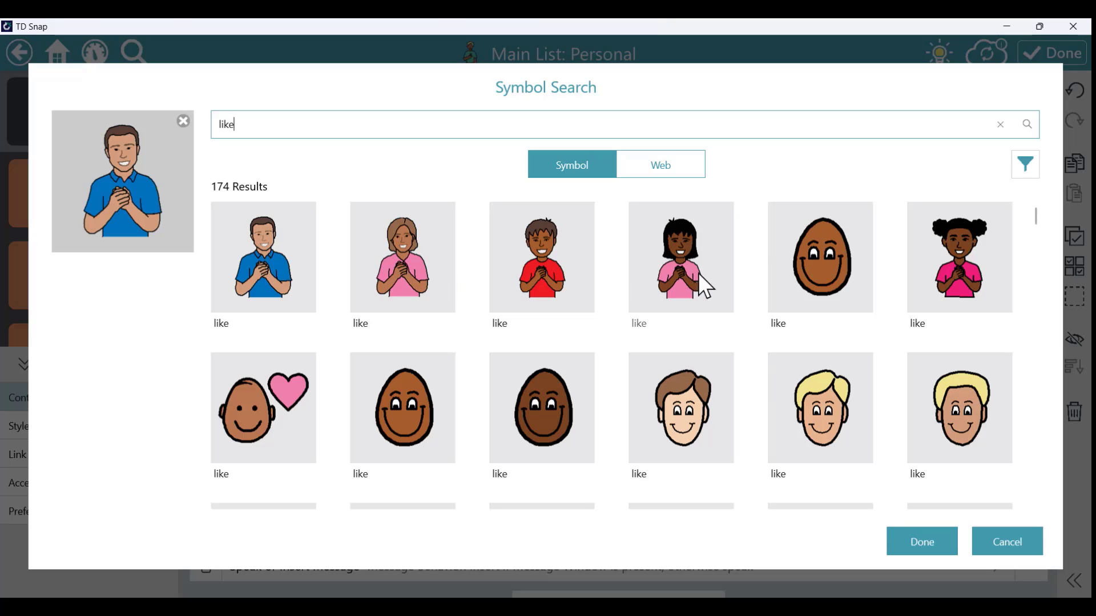
pyautogui.scroll(-2, 382, 274)
pyautogui.scroll(2, 383, 275)
pyautogui.scroll(-2, 383, 273)
pyautogui.scroll(2, 382, 231)
pyautogui.click(391, 275)
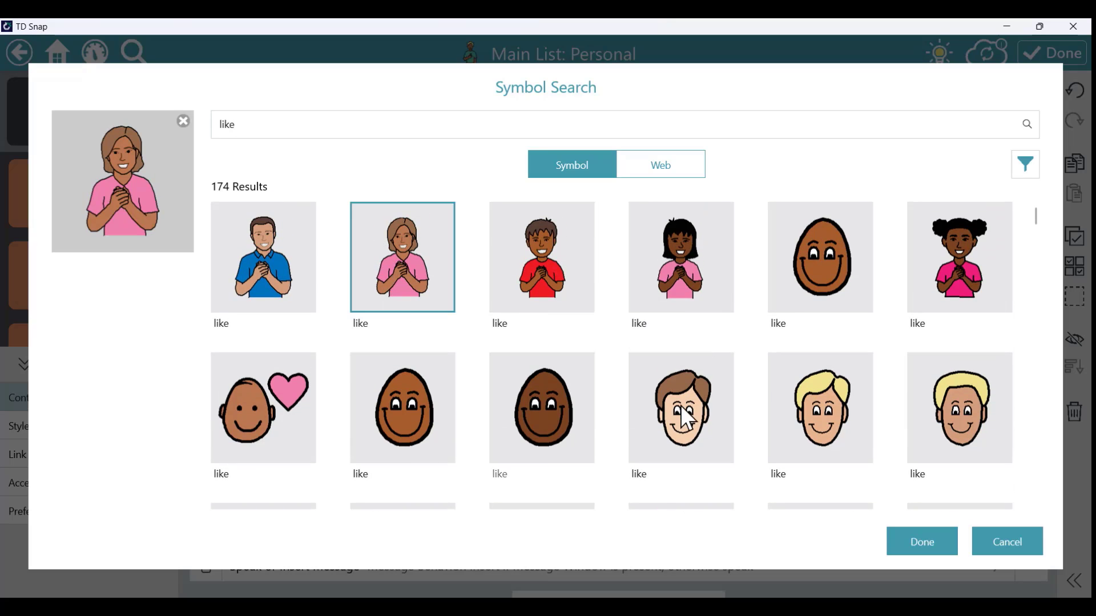
pyautogui.click(932, 539)
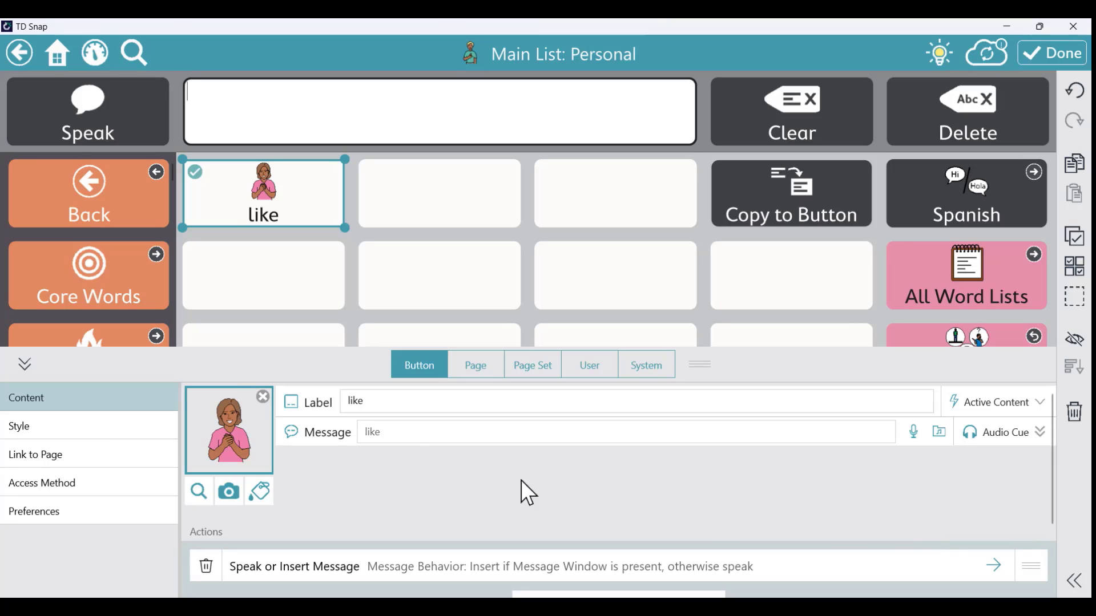
# Set the like button's message to 'I like' and finish editing
pyautogui.click(372, 432)
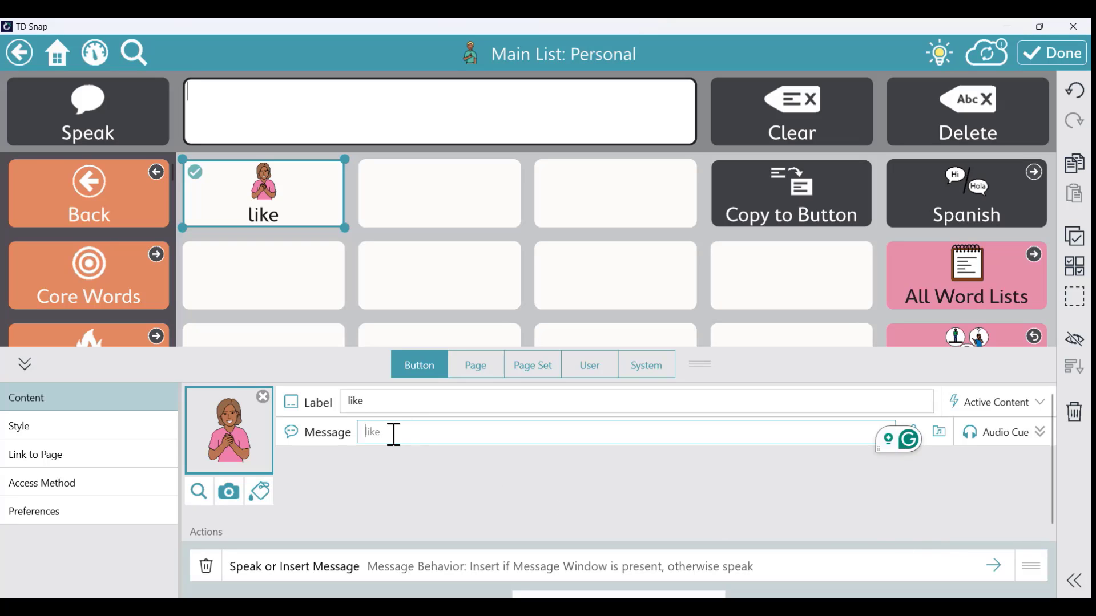
pyautogui.write('I like')
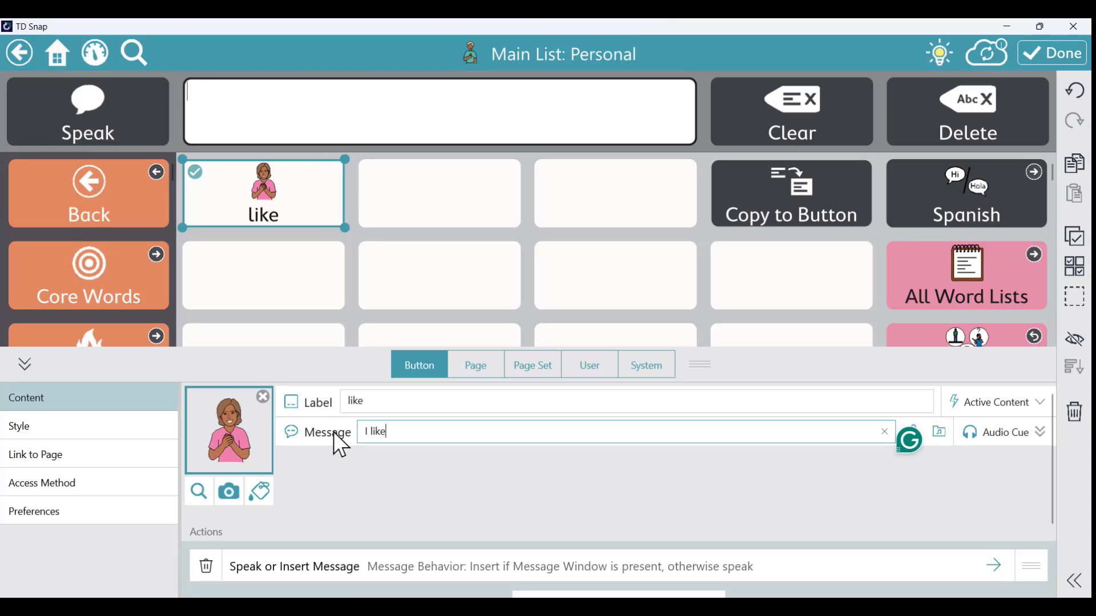
pyautogui.click(1059, 52)
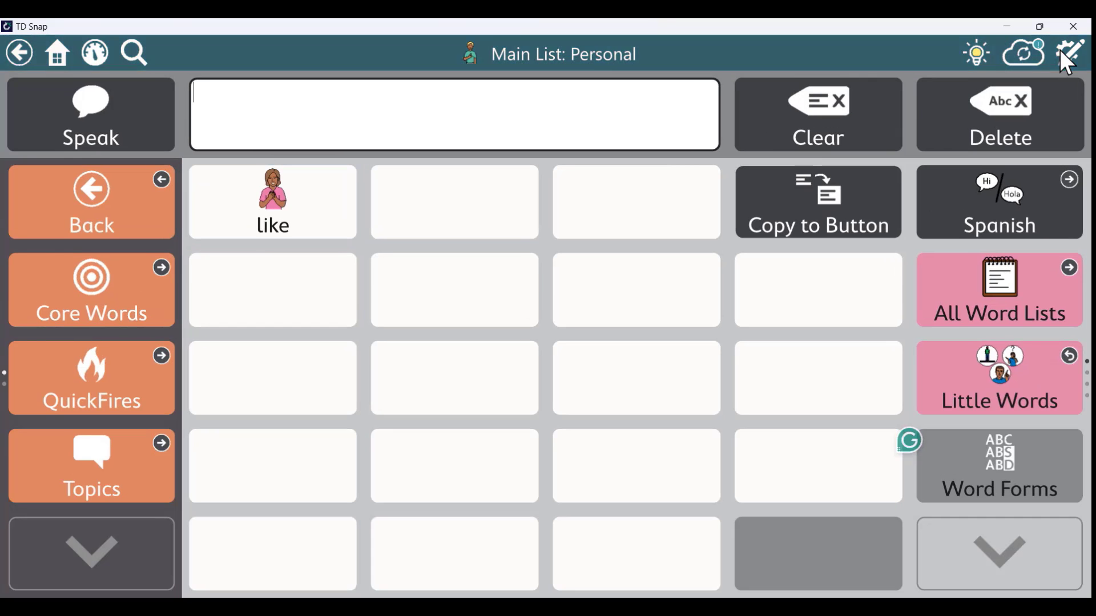
# Speak 'I like' from the like button, then unlock edit mode with the passcode
pyautogui.click(276, 204)
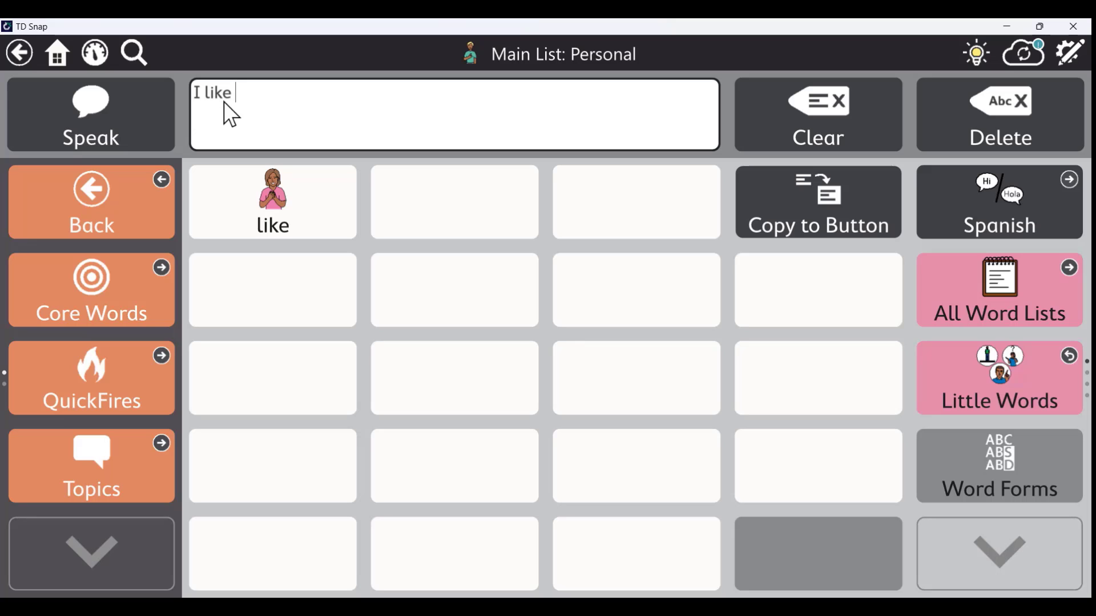
pyautogui.click(123, 114)
pyautogui.click(1070, 51)
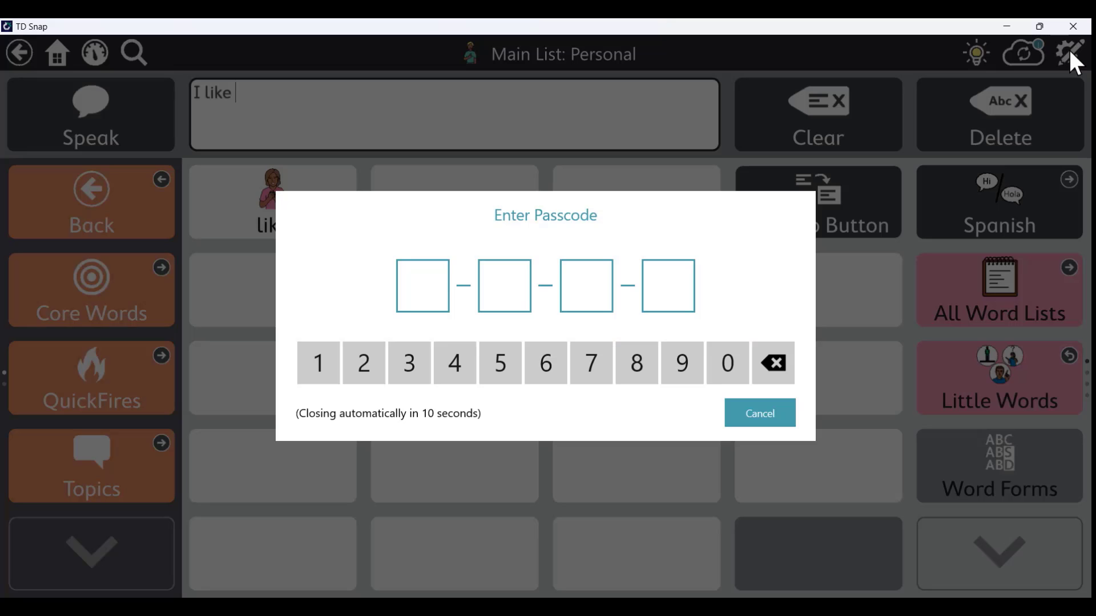
pyautogui.write('1234')
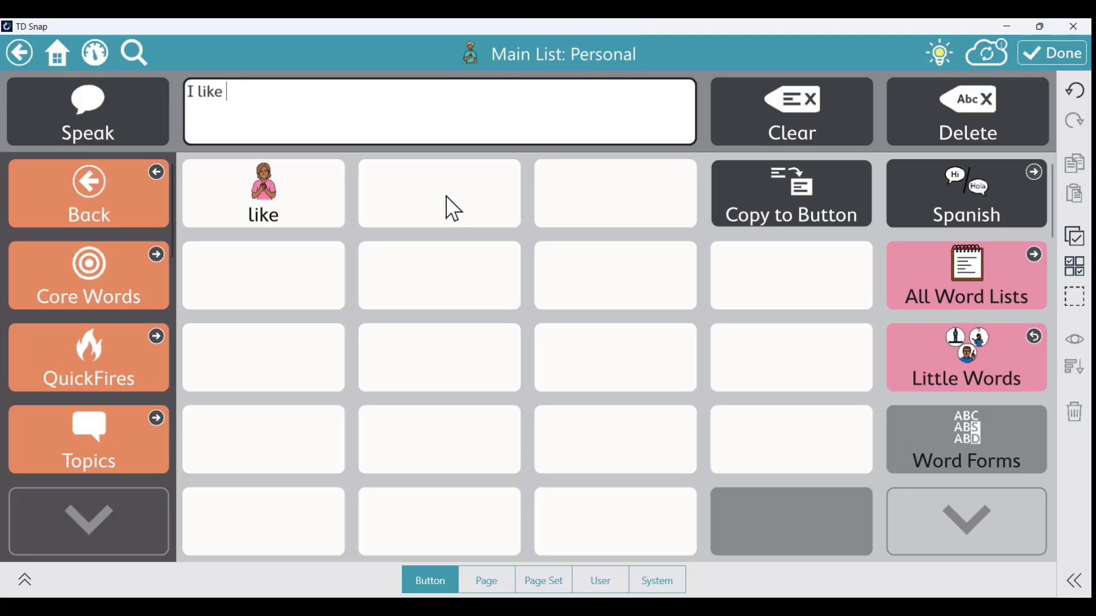
# Label an empty button 'slinky', give it the rainbow slinky web photo, and finish editing
pyautogui.click(447, 197)
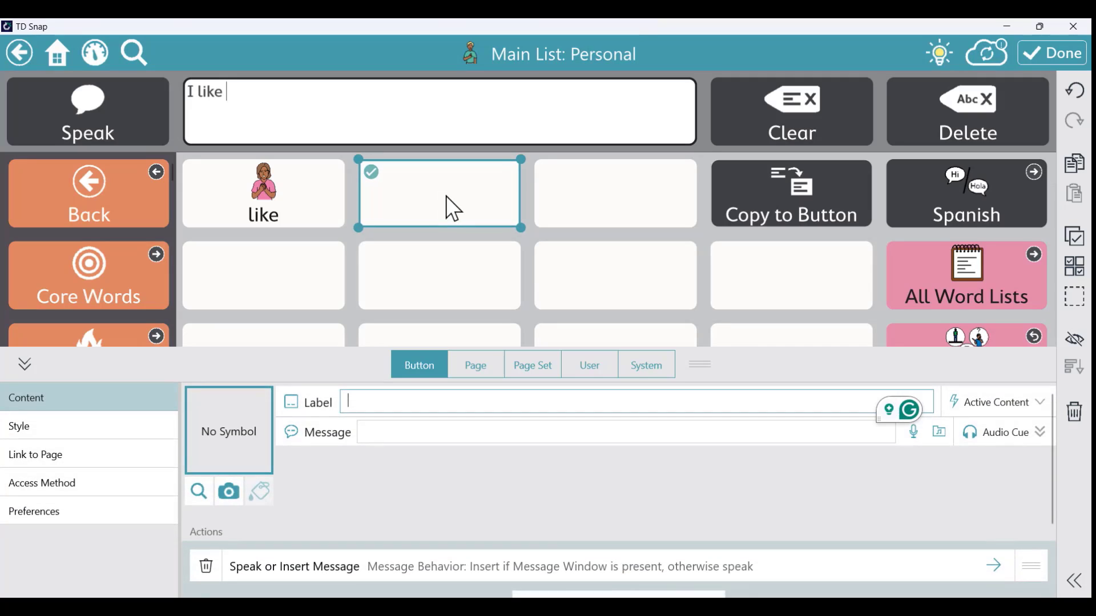
pyautogui.write('slinky')
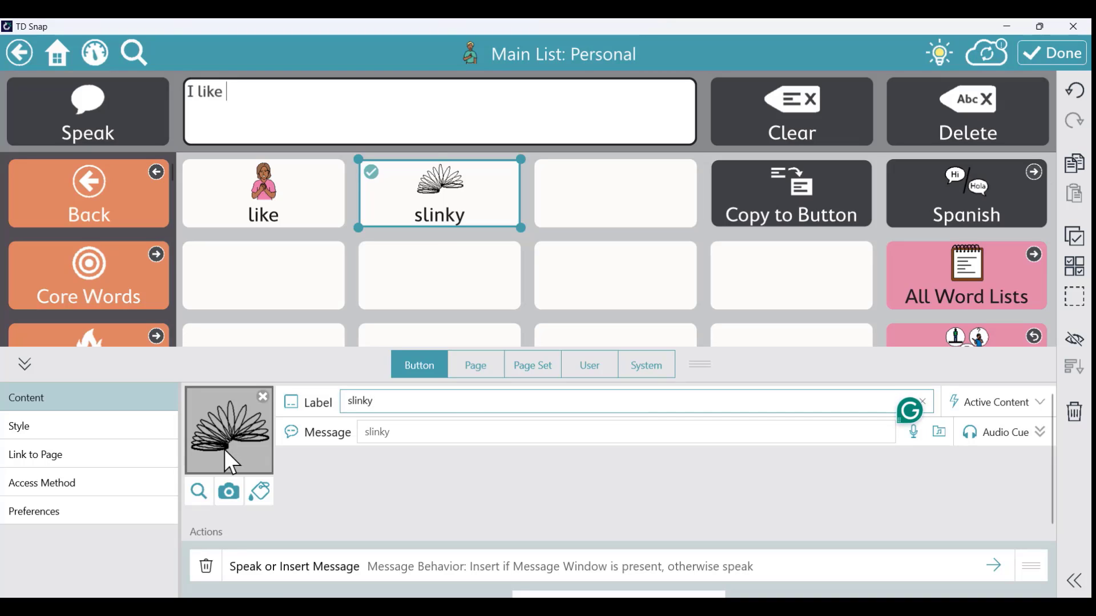
pyautogui.click(198, 492)
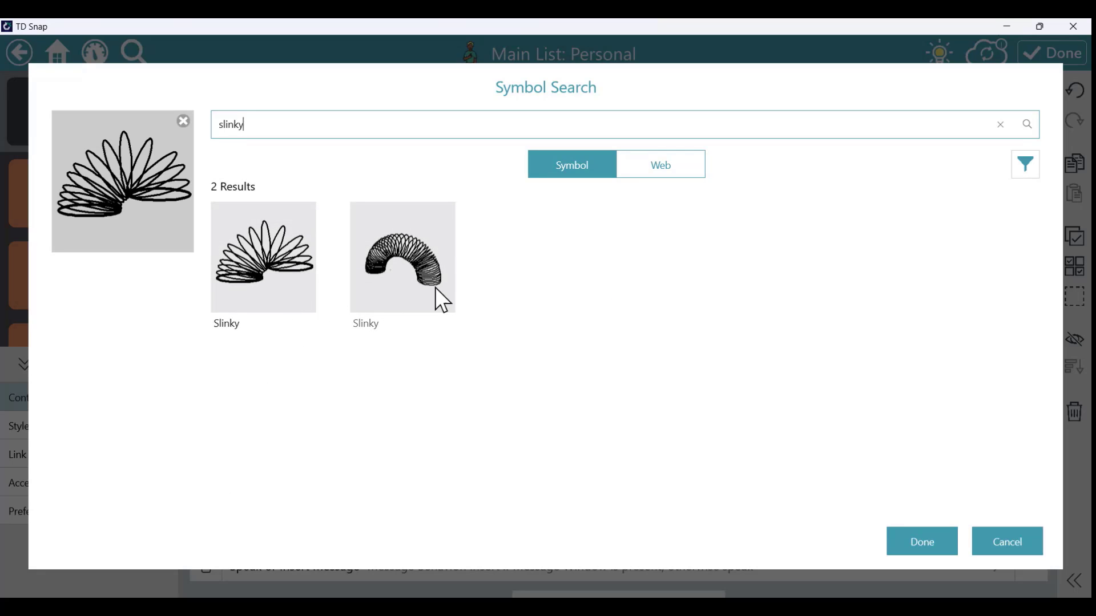
pyautogui.click(684, 165)
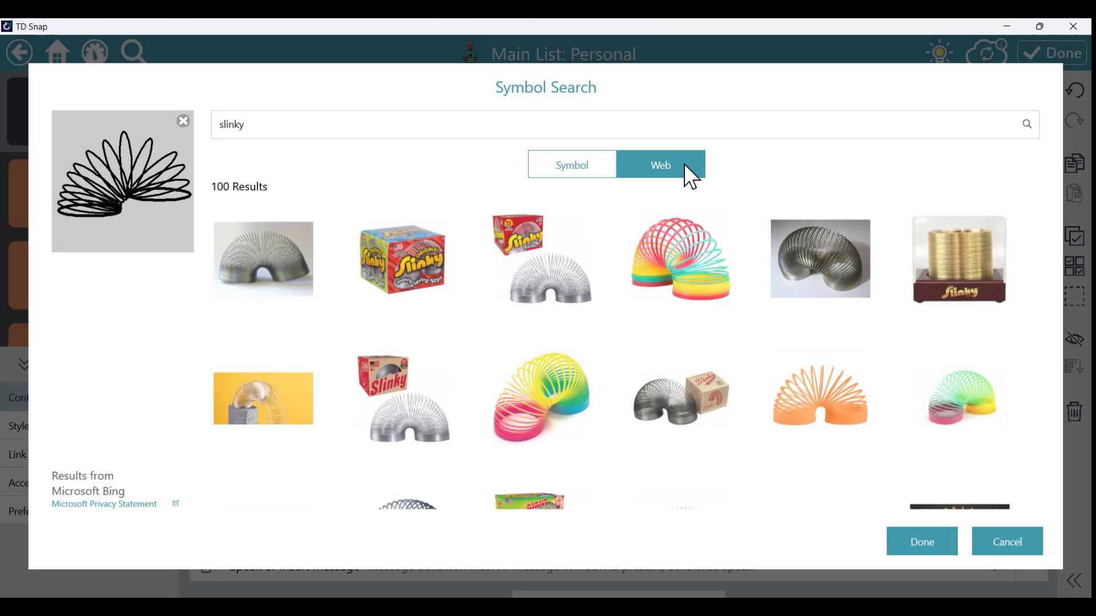
pyautogui.click(688, 261)
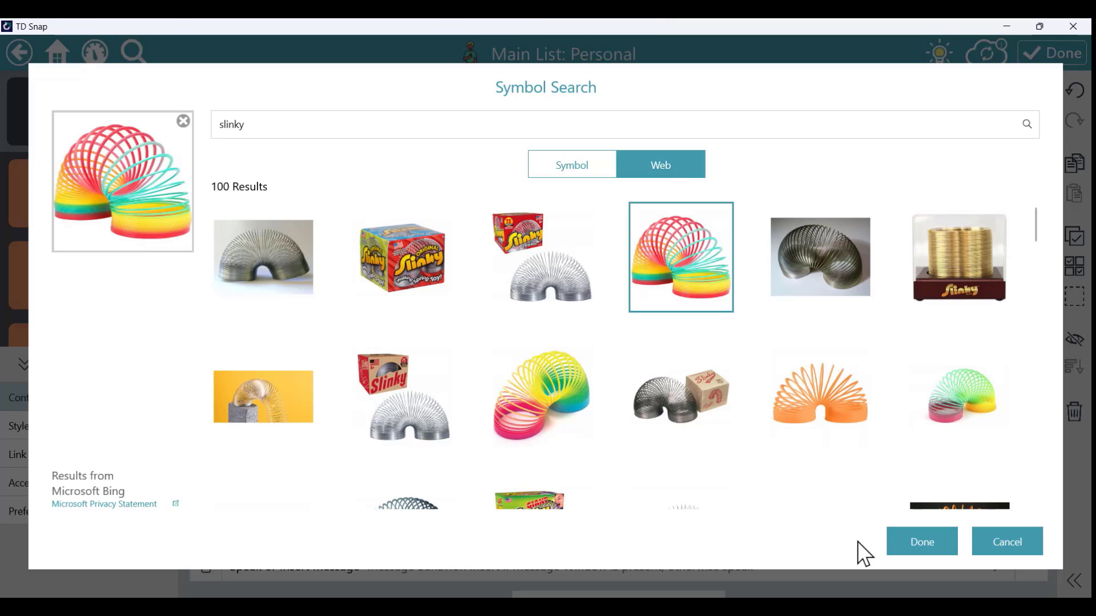
pyautogui.click(923, 542)
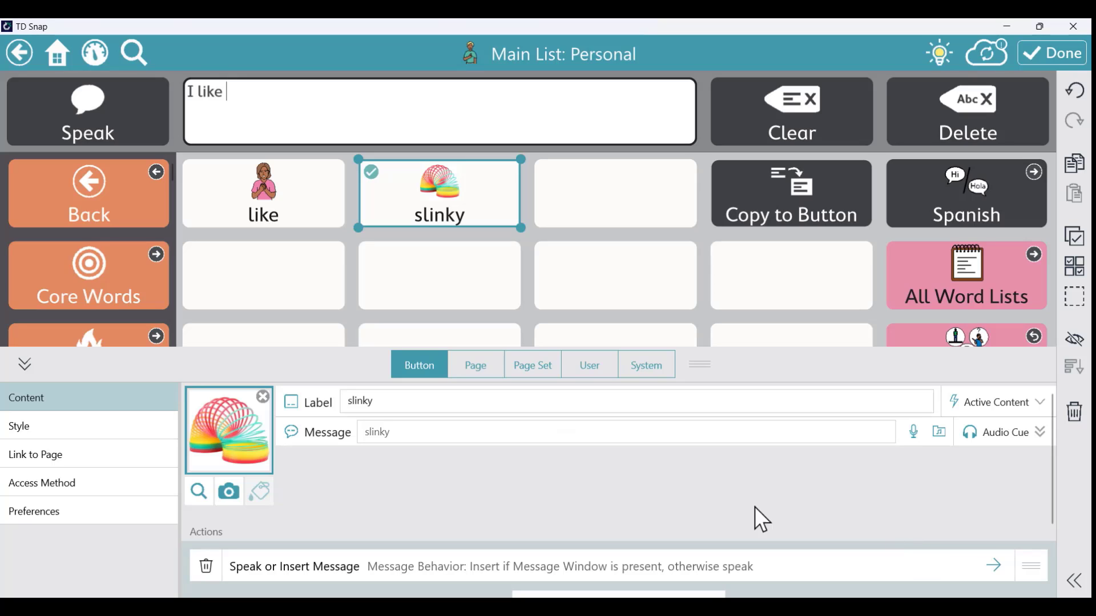
pyautogui.click(393, 432)
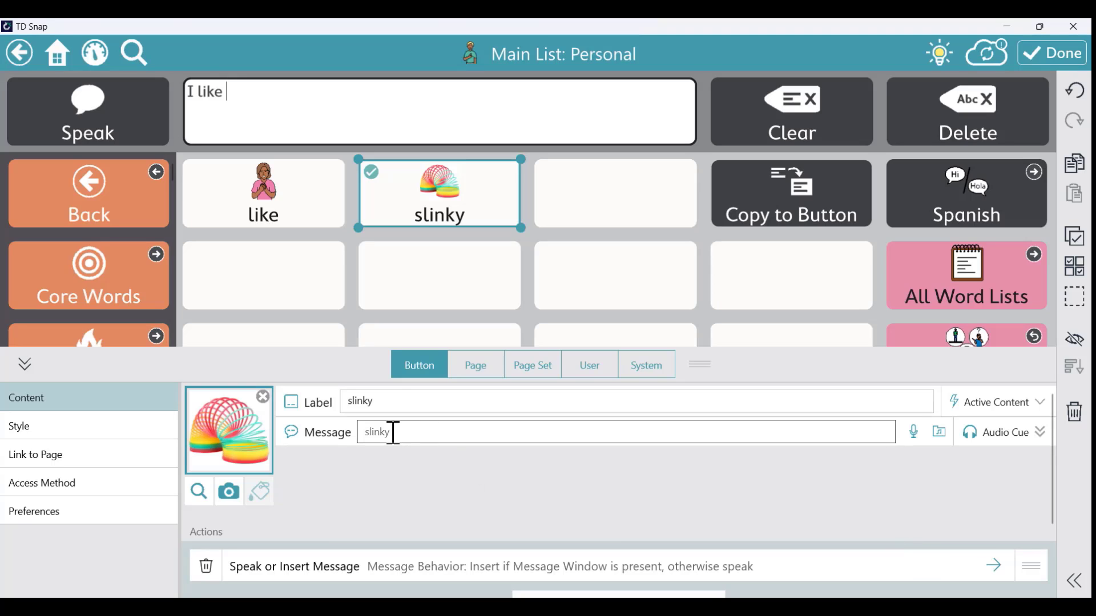
pyautogui.click(383, 401)
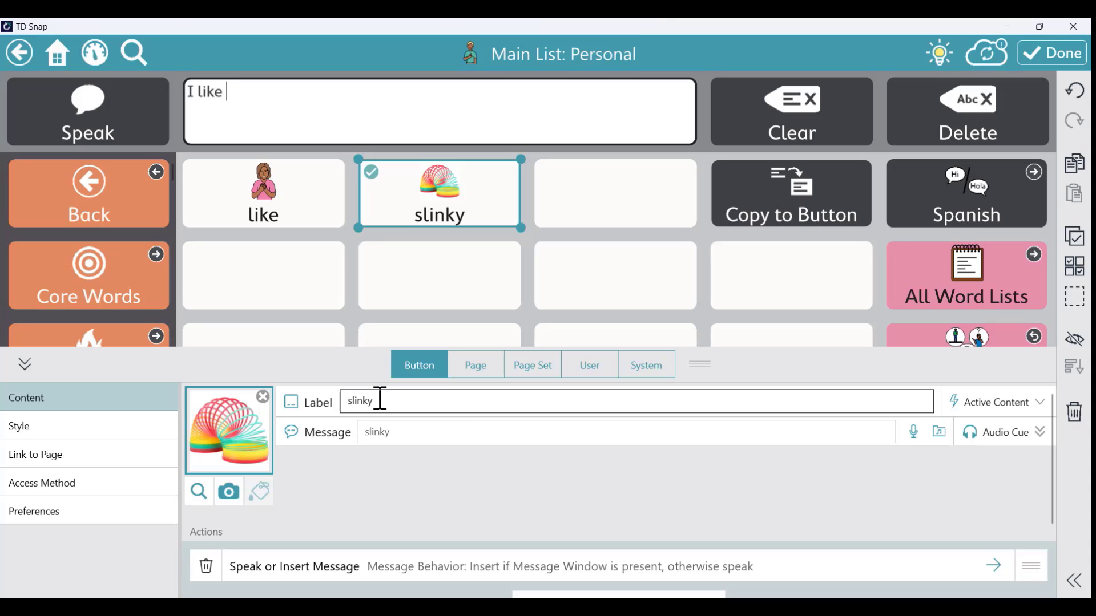
pyautogui.click(1045, 52)
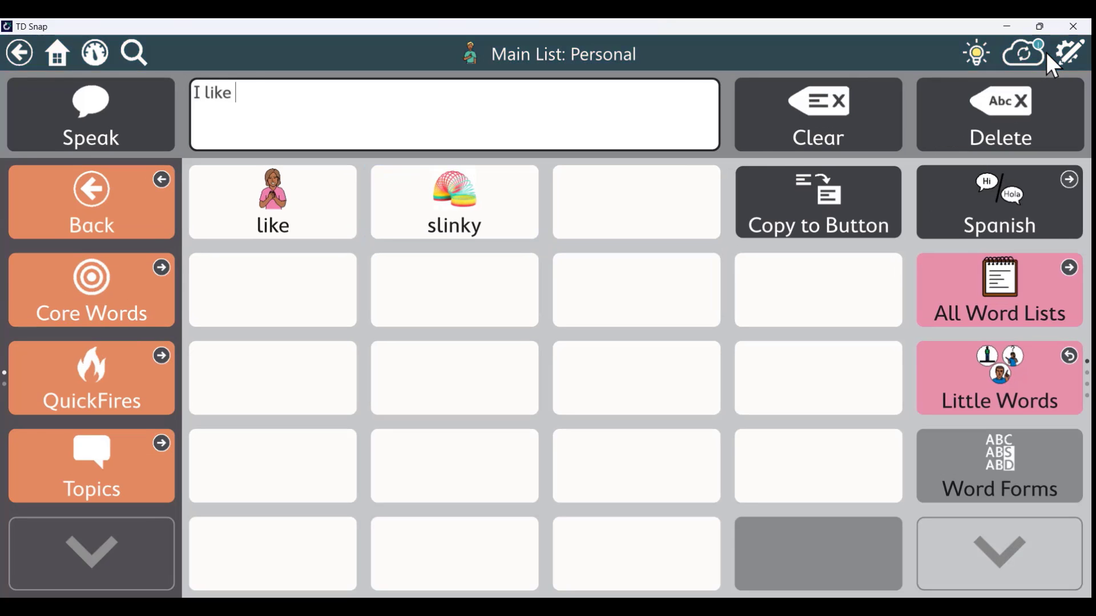
# Build 'I like slinky' in the message window, then unlock edit mode with the passcode
pyautogui.click(513, 192)
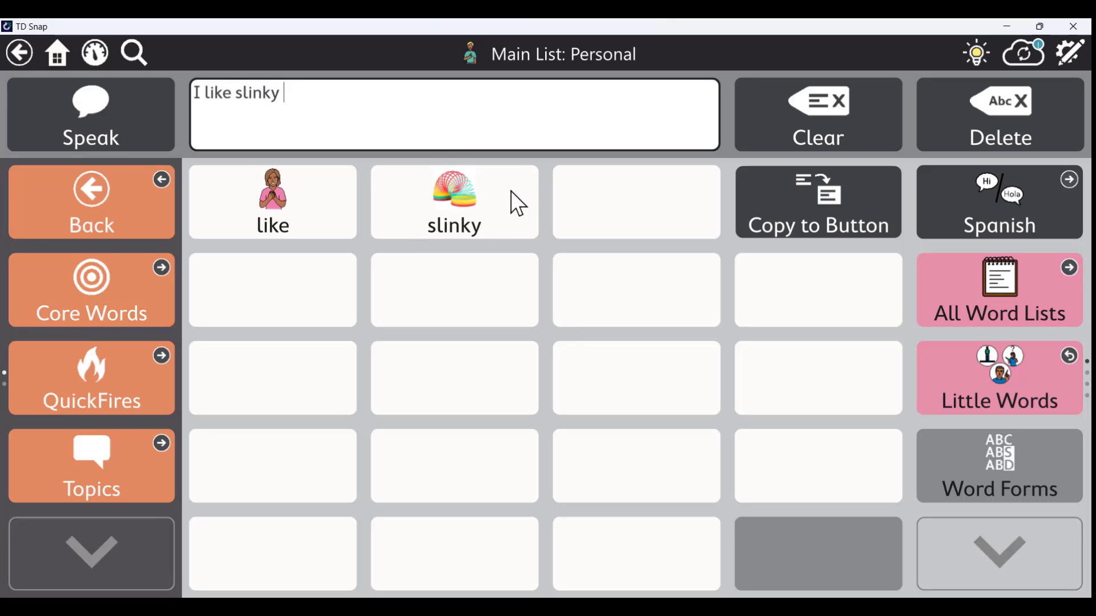
pyautogui.click(831, 105)
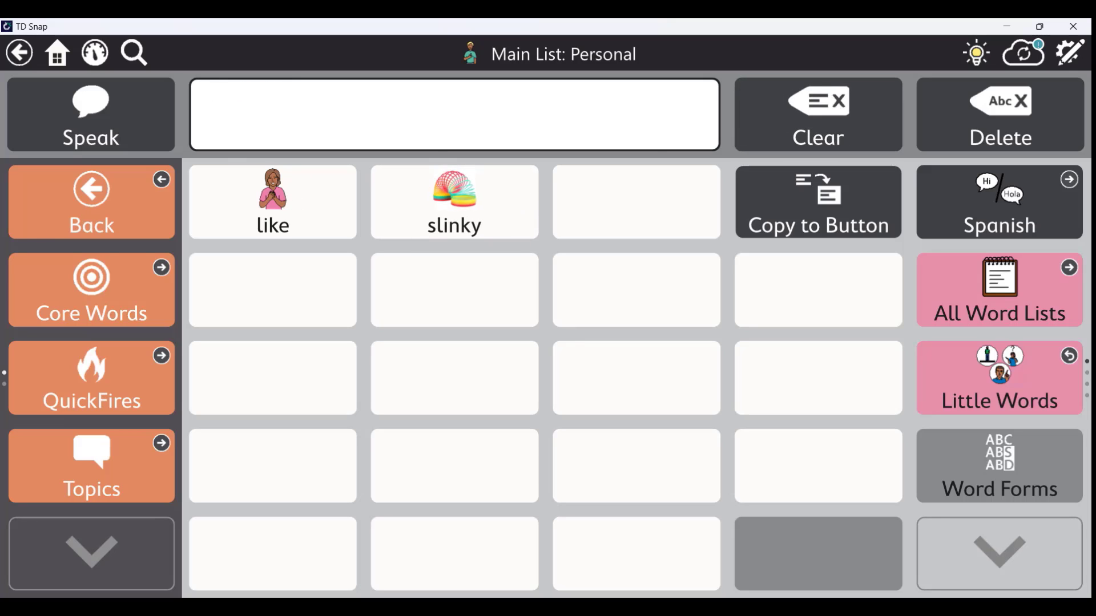
pyautogui.click(285, 198)
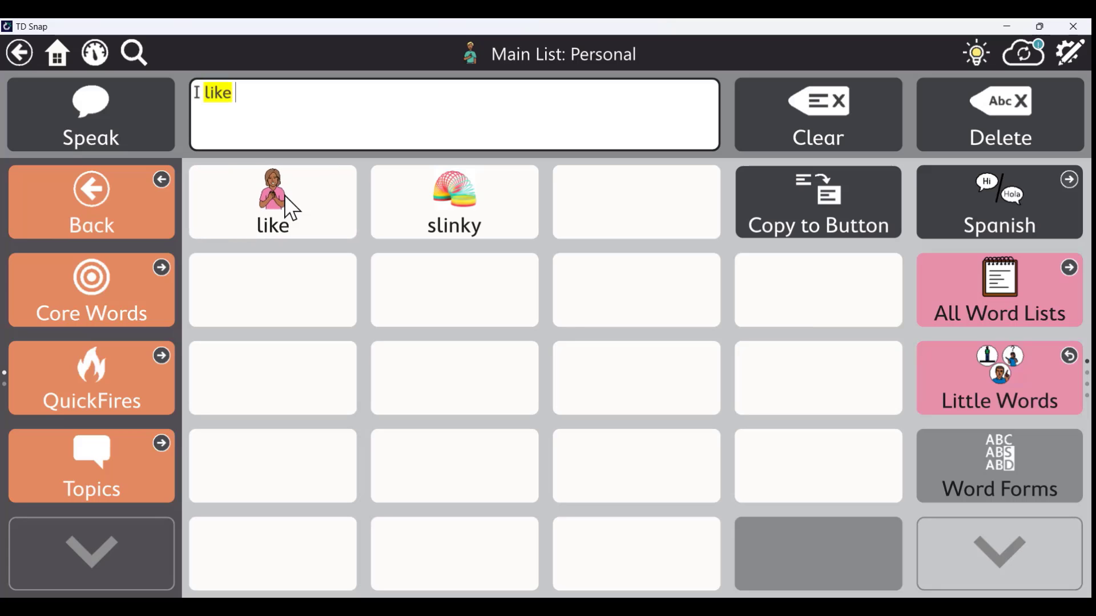
pyautogui.click(455, 208)
pyautogui.click(1065, 46)
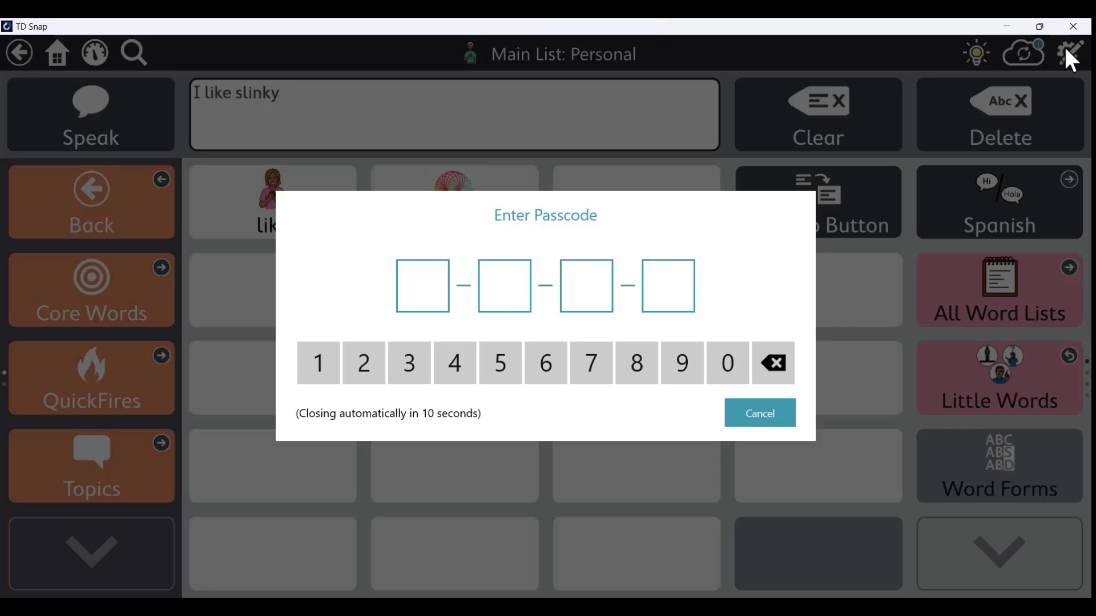
pyautogui.write('1234')
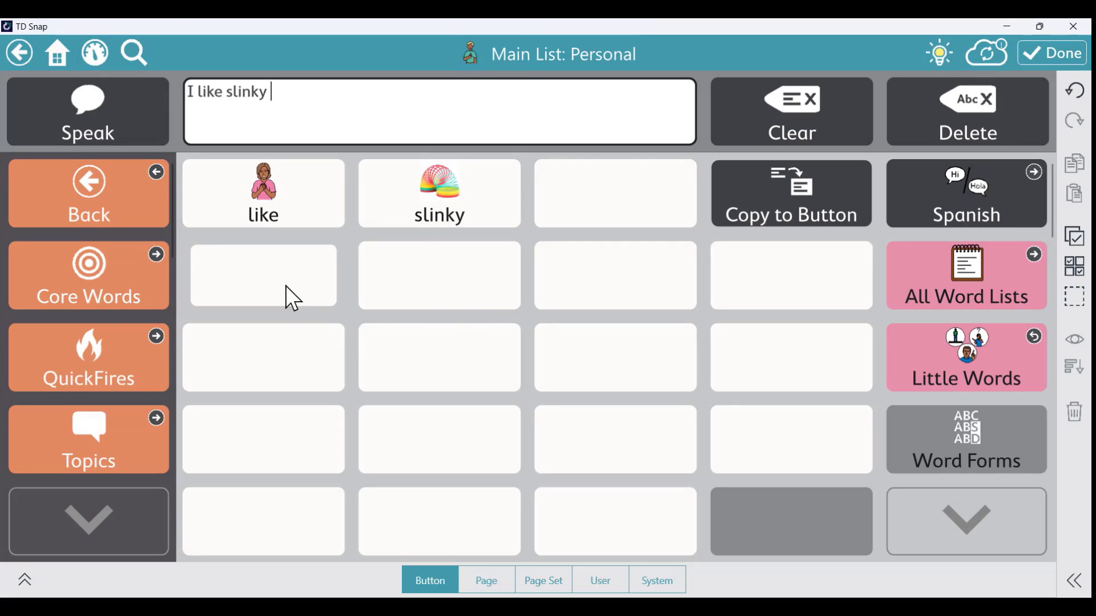
# Create a 'not' button below like, speaking 'I don't like', with the red prohibition symbol
pyautogui.click(285, 285)
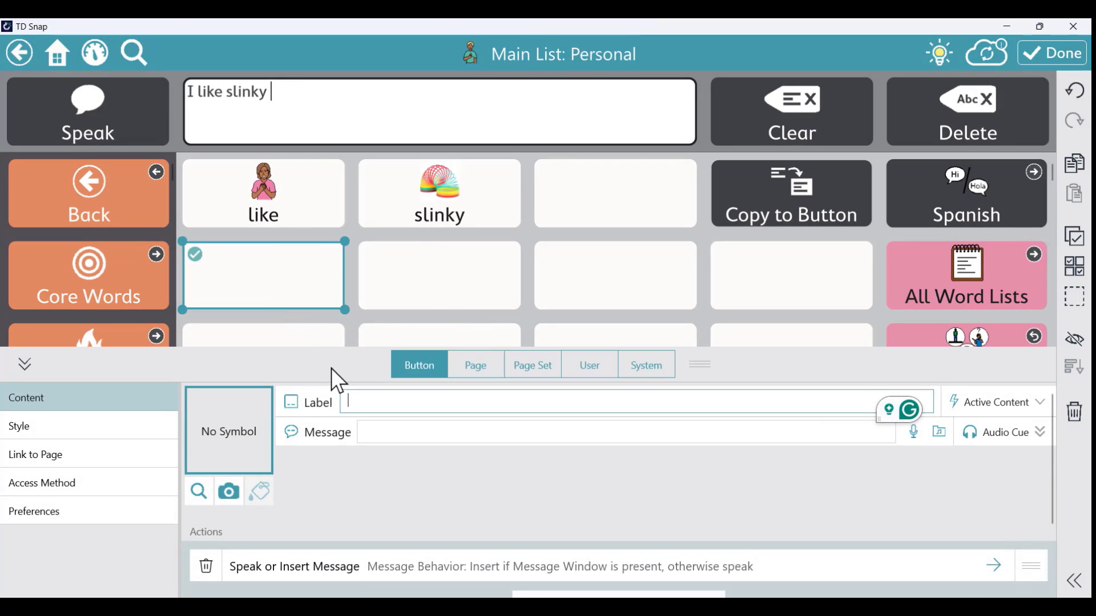
pyautogui.write('not')
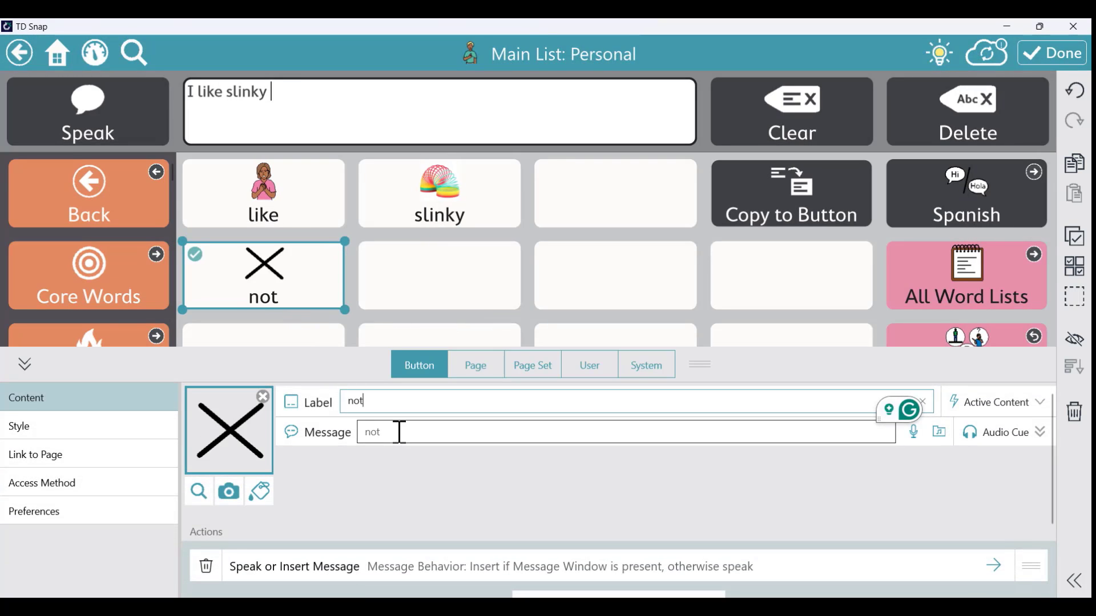
pyautogui.click(398, 433)
pyautogui.write("I don't like")
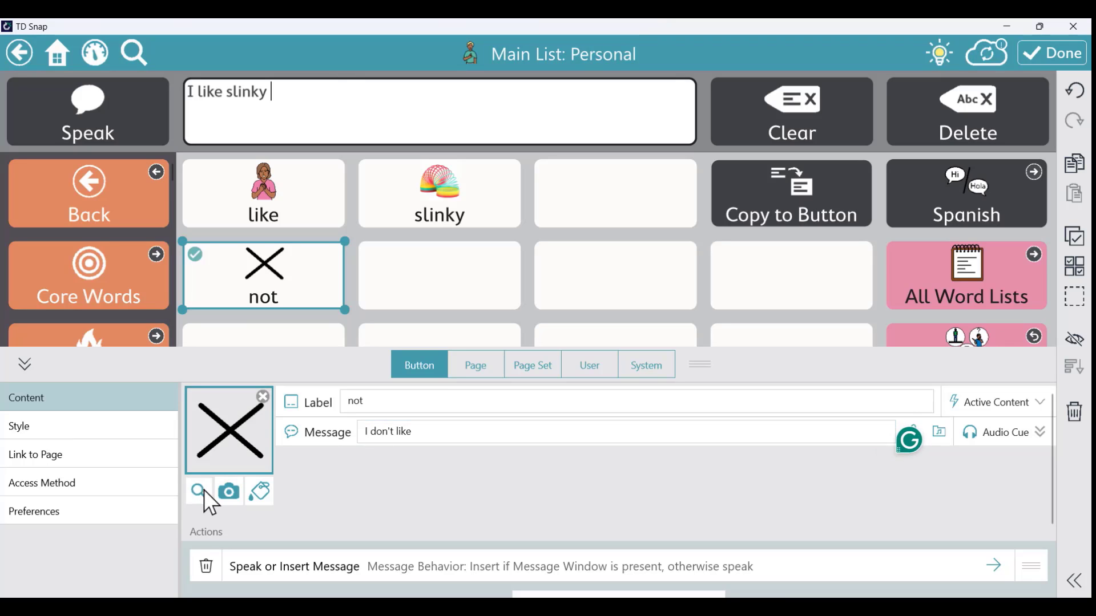
pyautogui.click(198, 490)
pyautogui.click(278, 404)
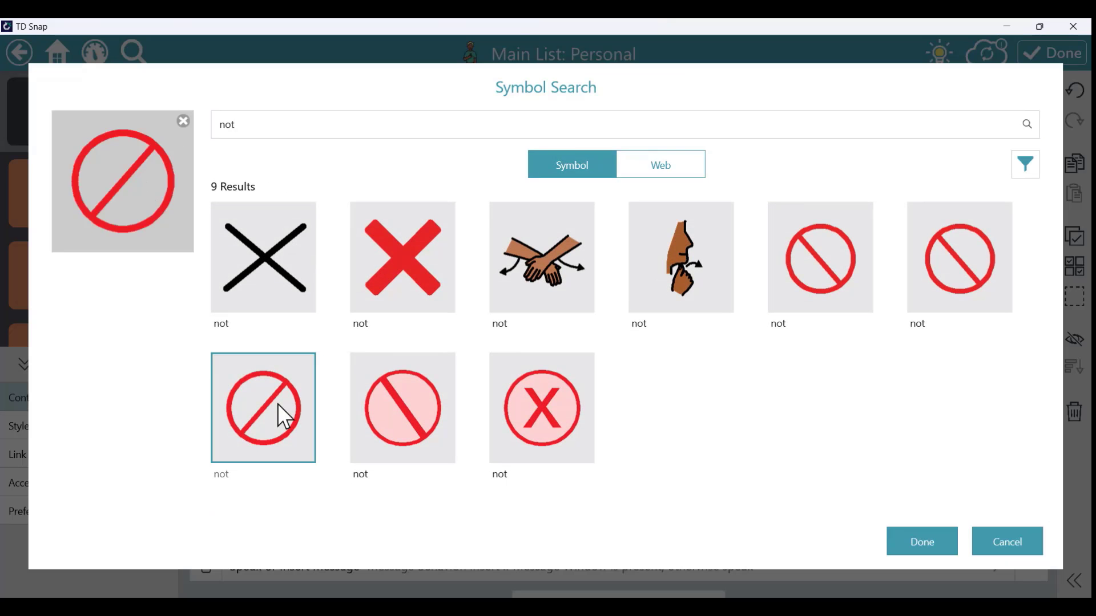
pyautogui.click(918, 541)
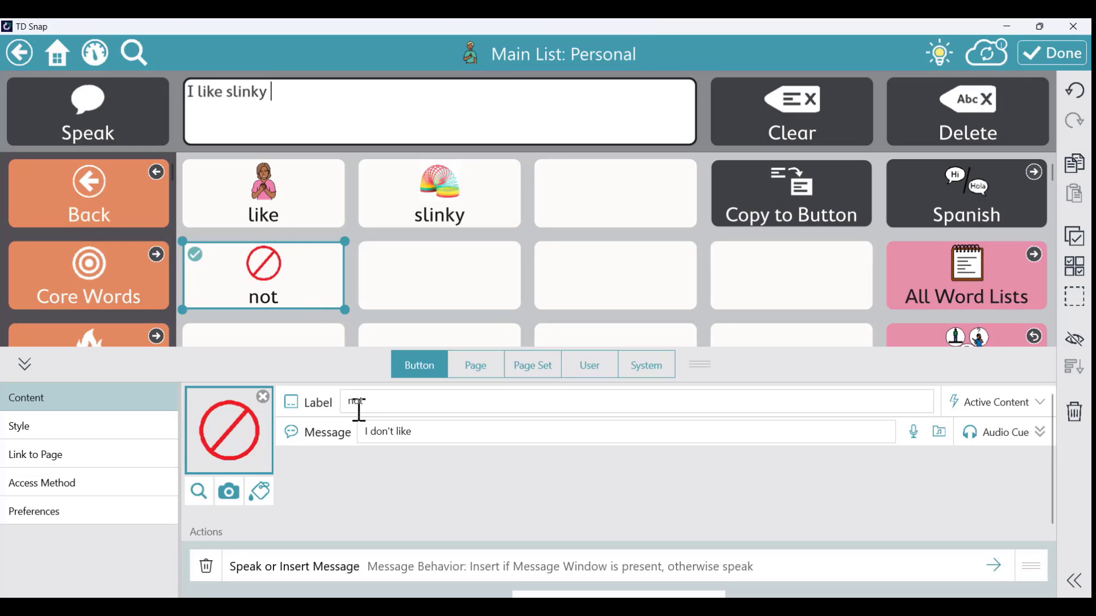
pyautogui.click(1044, 54)
# Add 'I don't like slinky' to complete the phrase, then clear the message window
pyautogui.click(318, 287)
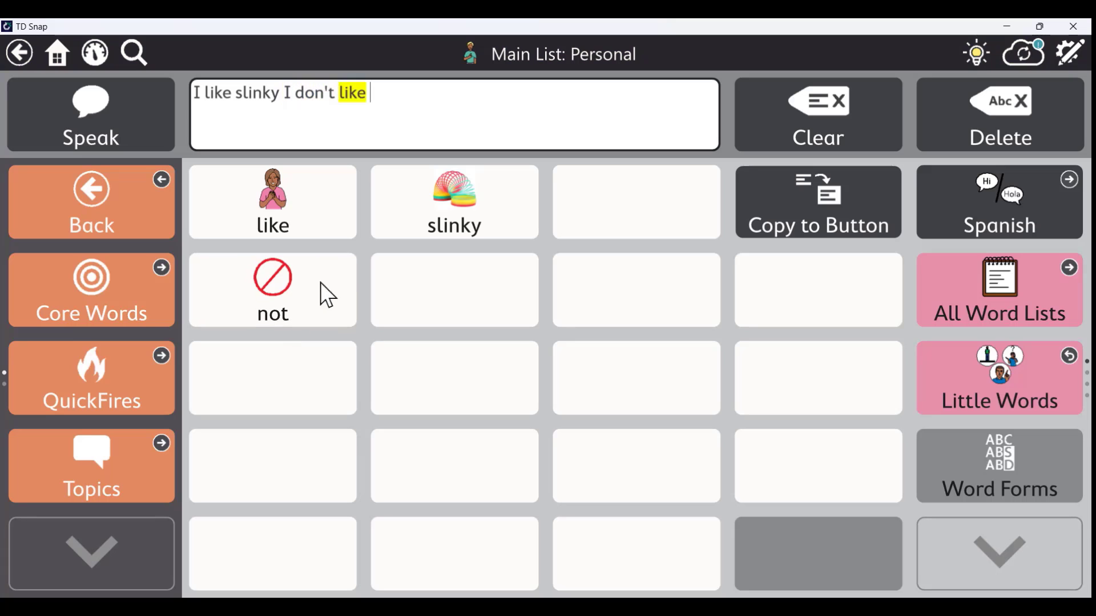
pyautogui.click(474, 186)
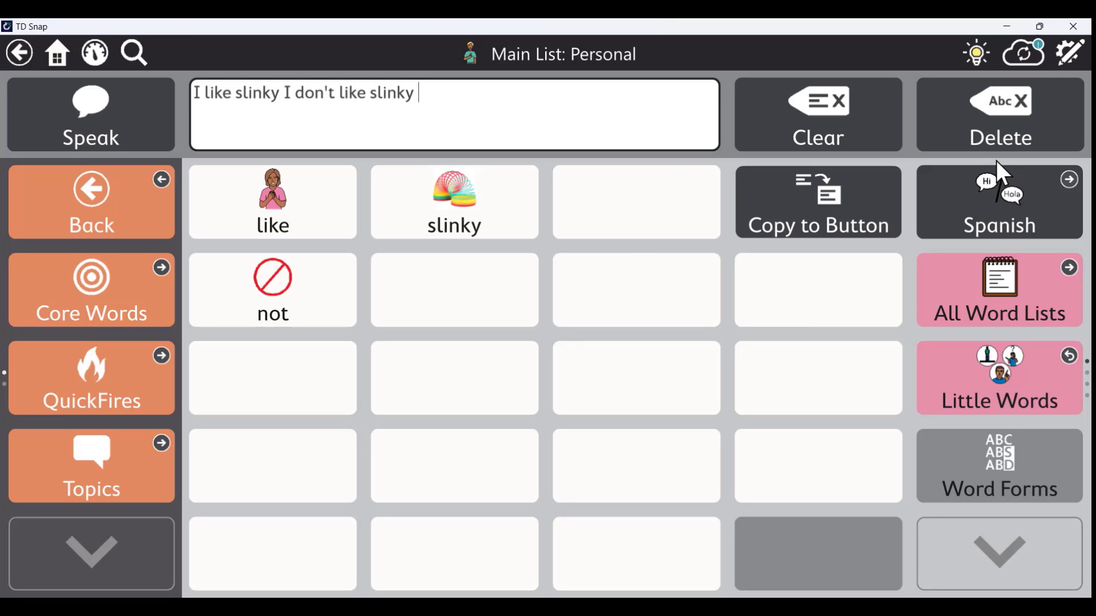
pyautogui.click(793, 121)
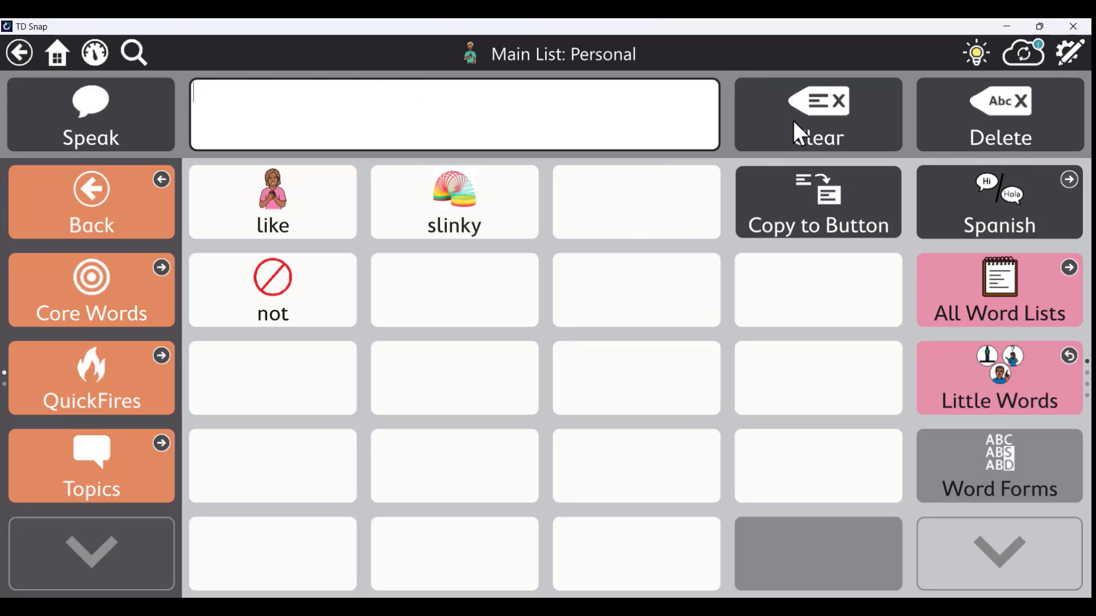
# Sync the page set to the cloud, review its saved versions, and close the sync panel
pyautogui.click(1025, 57)
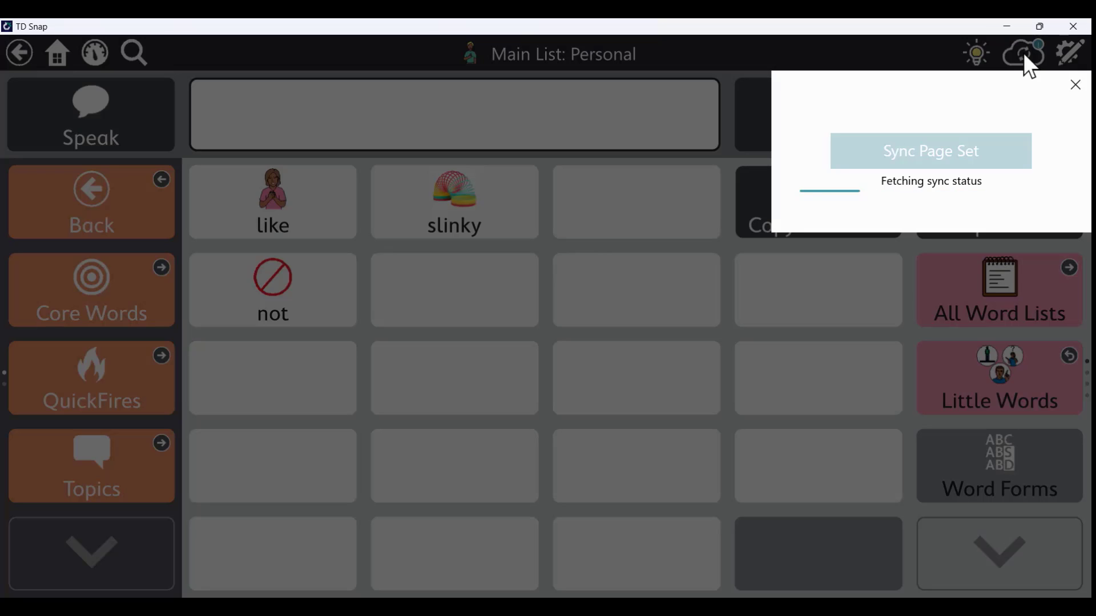
pyautogui.click(930, 163)
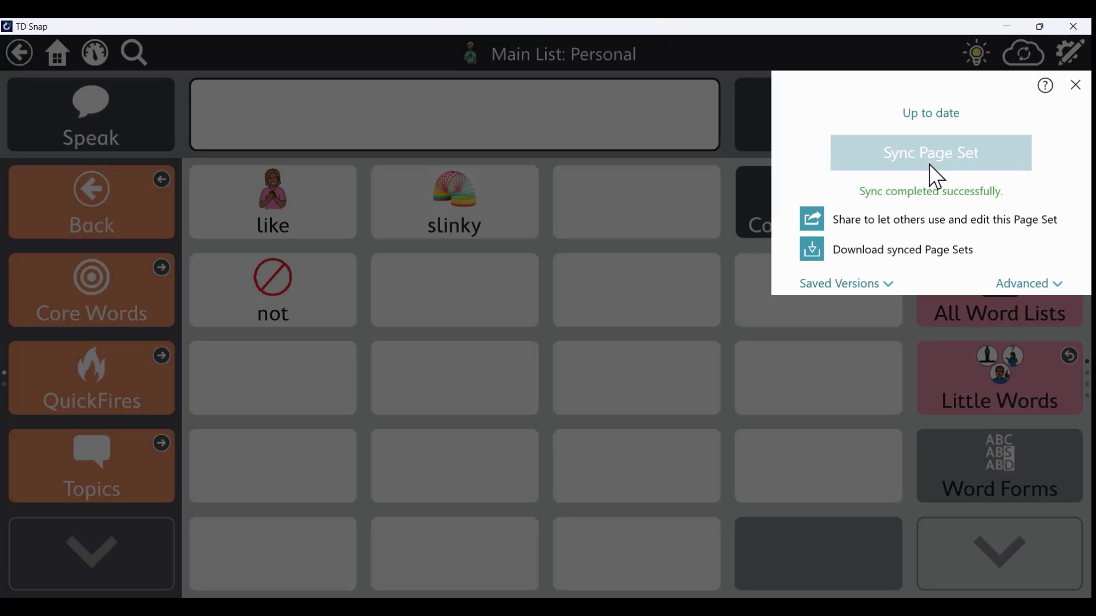
pyautogui.click(868, 287)
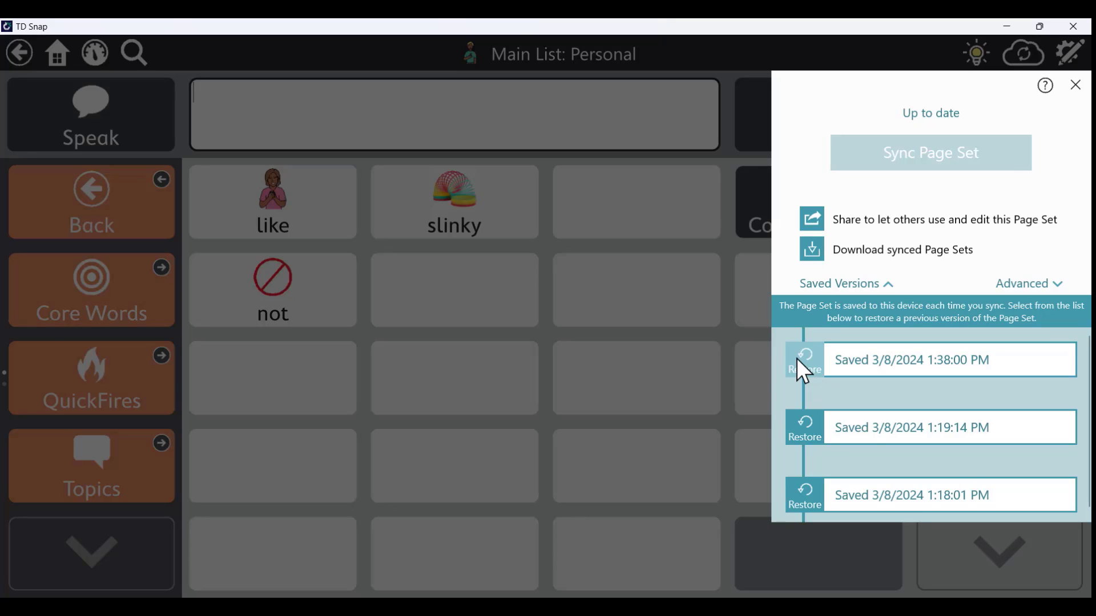
pyautogui.click(1075, 86)
pyautogui.click(1076, 86)
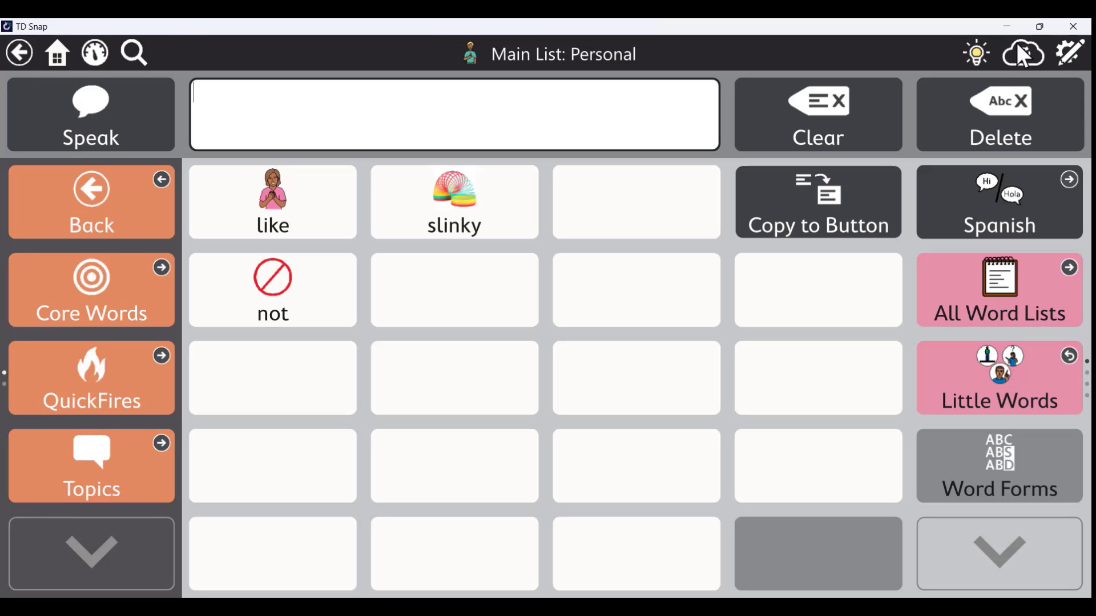
# Browse Core Words, QuickFires and Feelings, then return to the Personal page
pyautogui.click(46, 50)
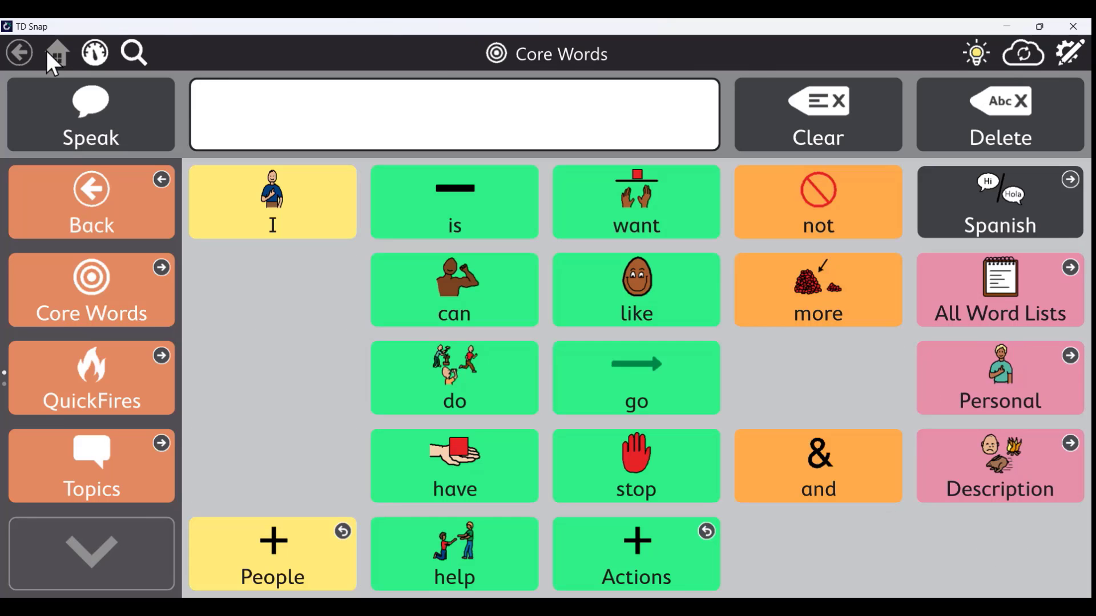
pyautogui.click(129, 374)
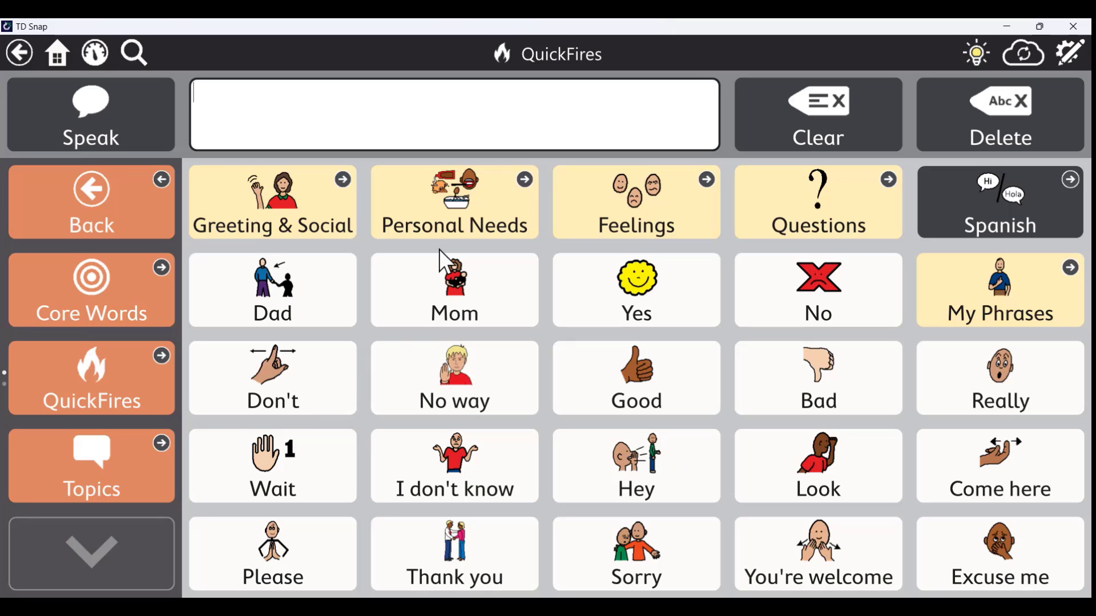
pyautogui.click(640, 197)
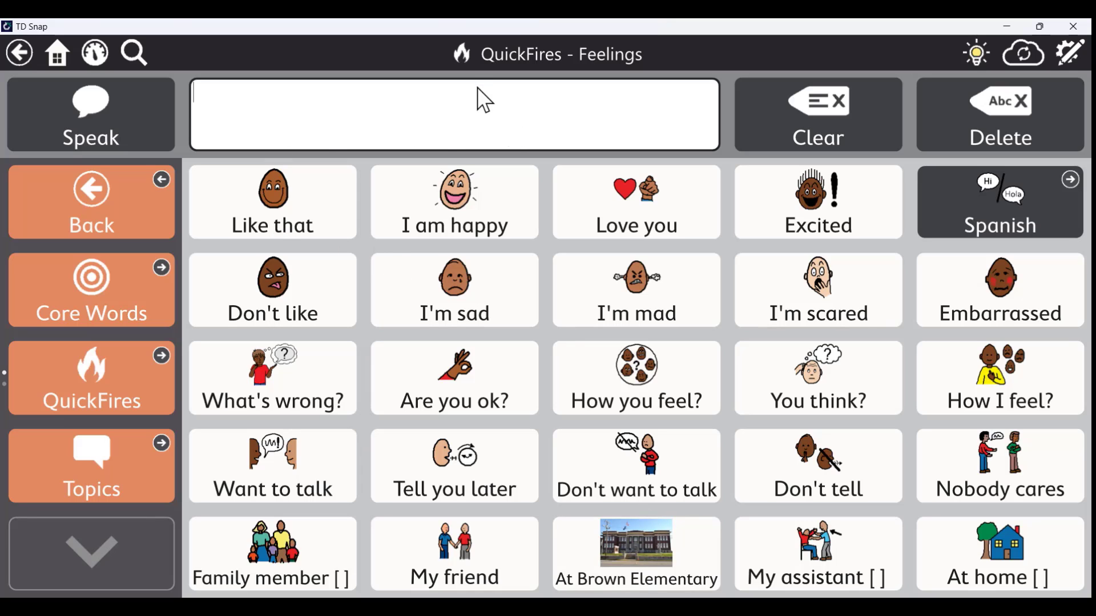
pyautogui.click(66, 299)
pyautogui.click(977, 371)
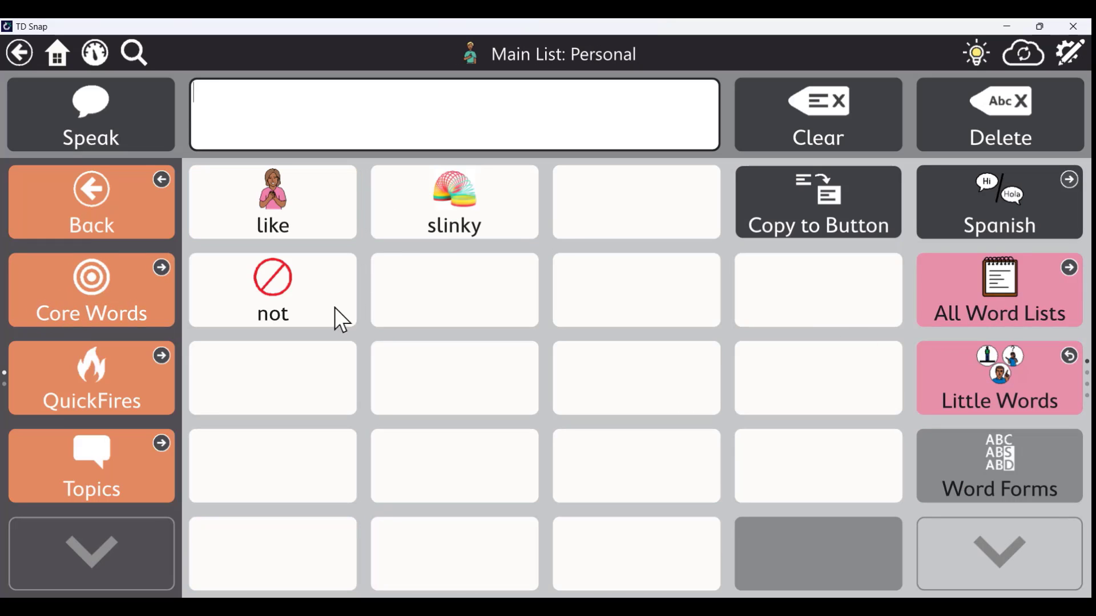
# Build the message "I like slinky I don't like slinky" from the Personal page buttons
pyautogui.click(318, 221)
pyautogui.click(433, 208)
pyautogui.click(317, 308)
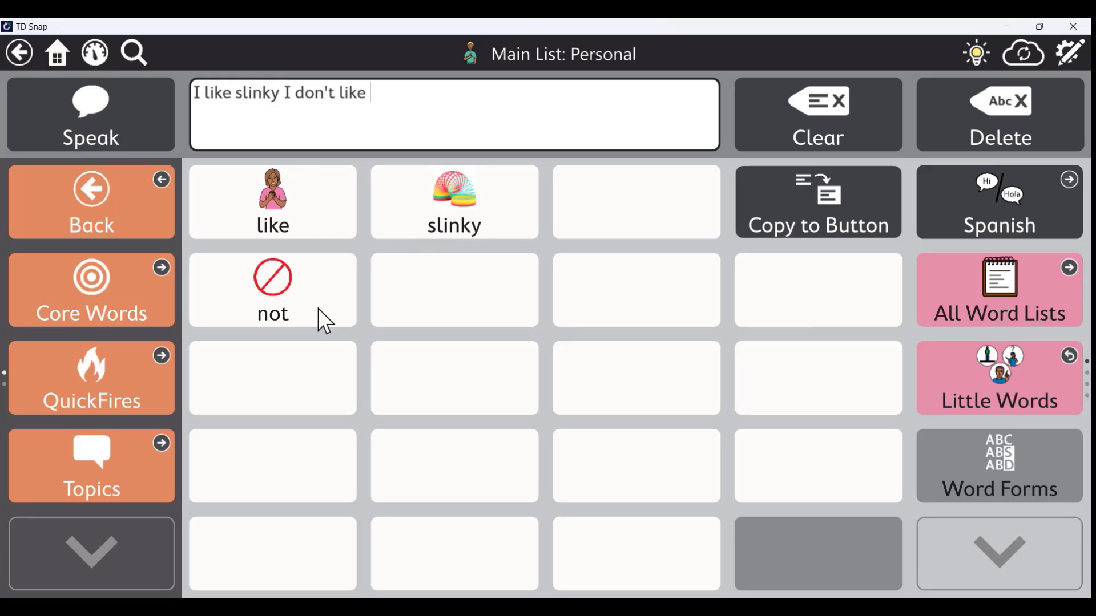
pyautogui.click(483, 207)
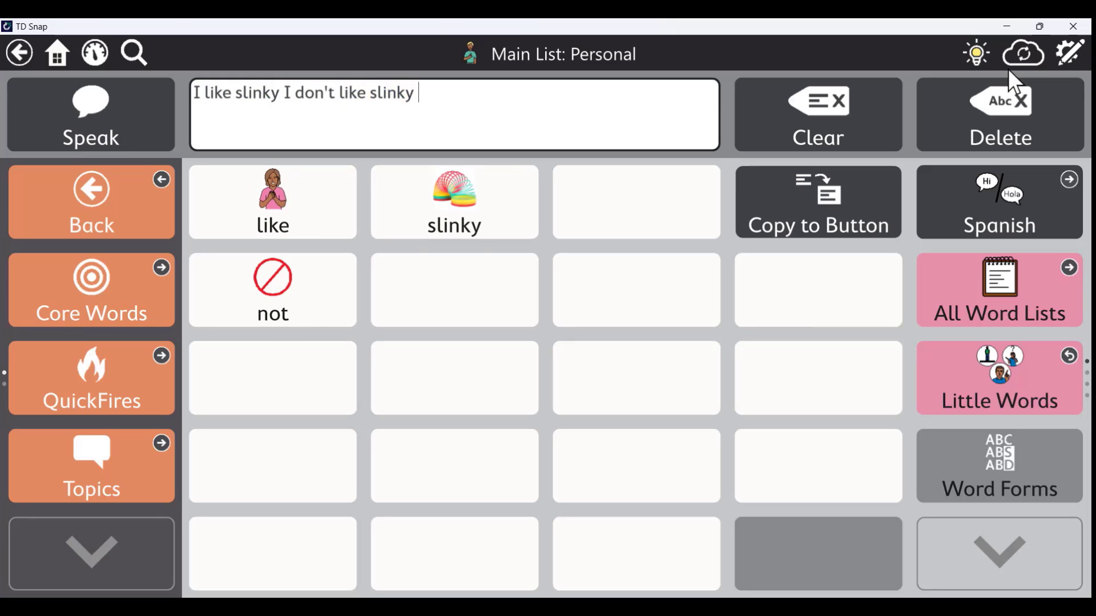